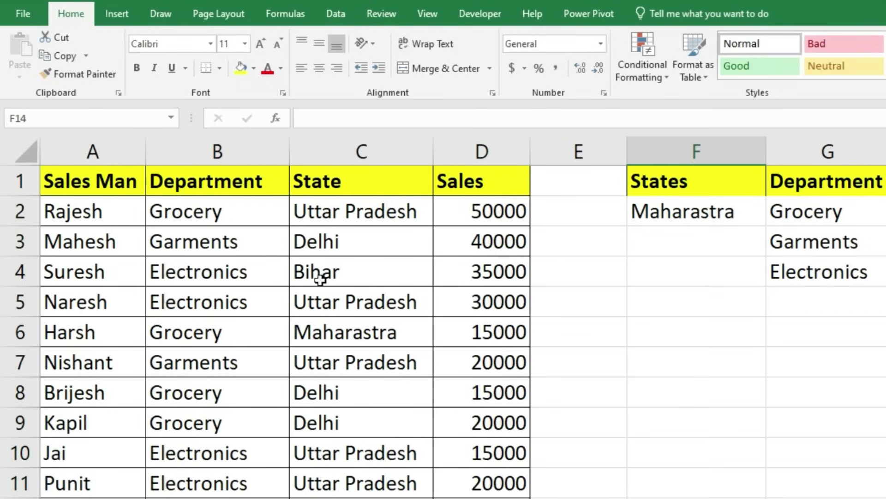
Step: Start at the Sales Man header cell A1 and scroll through the sales table
{"action": "scroll", "coordinate": [442, 295], "scroll_direction": "down", "scroll_amount": 3}
{"action": "scroll", "coordinate": [443, 295], "scroll_direction": "up", "scroll_amount": 3}
{"action": "left_click", "coordinate": [86, 173]}
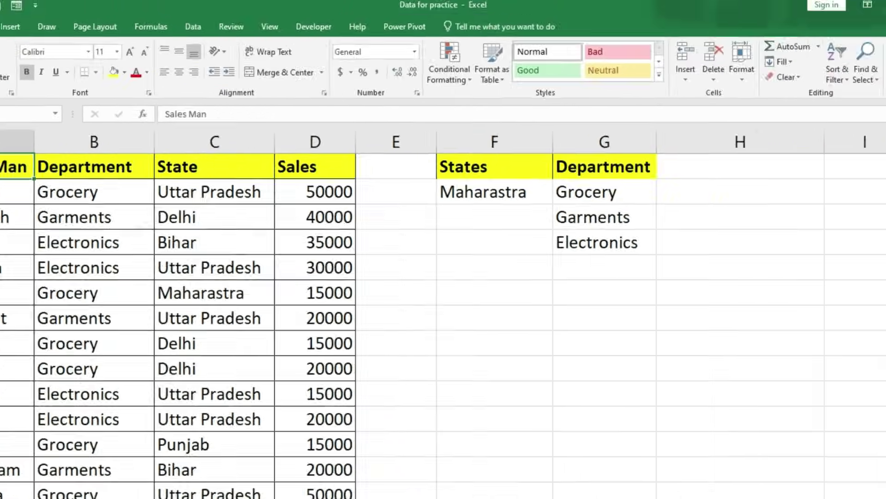
{"action": "left_click_drag", "start_coordinate": [879, 217], "coordinate": [878, 231]}
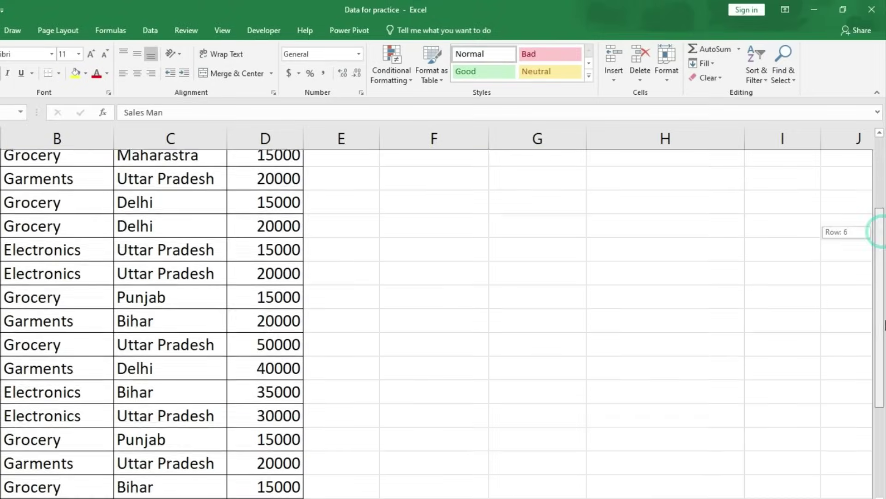
{"action": "left_click_drag", "start_coordinate": [885, 324], "coordinate": [884, 420]}
{"action": "mouse_move", "coordinate": [885, 450]}
{"action": "left_mouse_down"}
{"action": "mouse_move", "coordinate": [876, 468]}
{"action": "mouse_move", "coordinate": [883, 189]}
{"action": "left_mouse_up"}
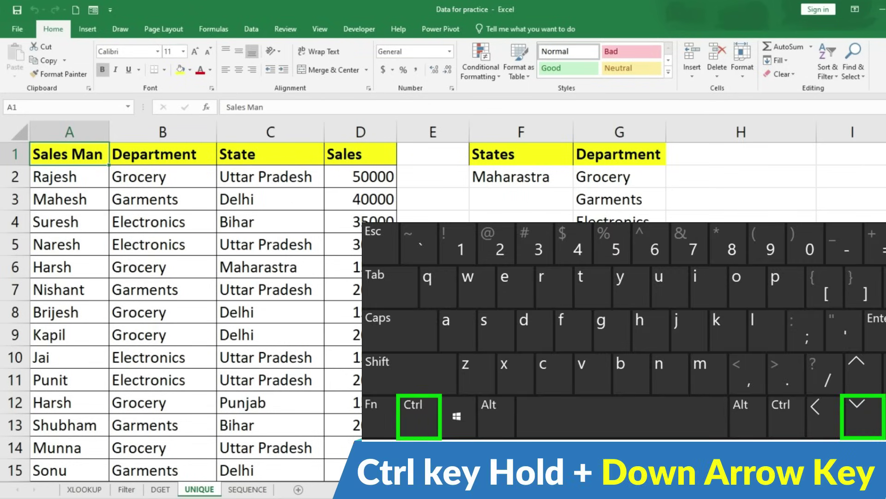
Step: Jump with Ctrl+arrows to the last entry in A27, back to the top, and across the headers to Sales
{"action": "key", "text": "ctrl+Down"}
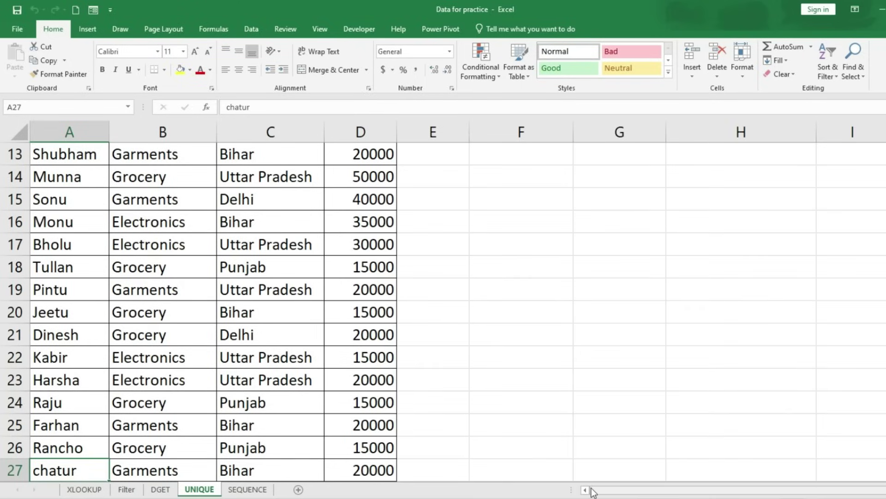
{"action": "key", "text": "Down"}
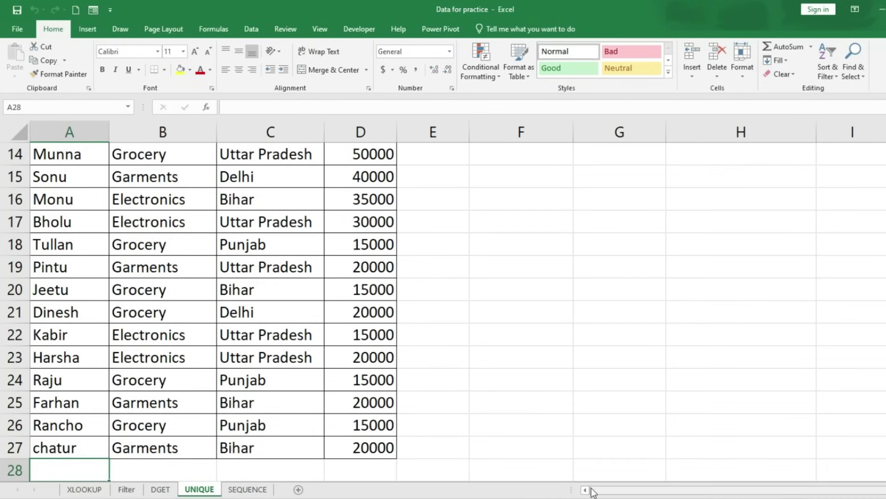
{"action": "key", "text": "Up"}
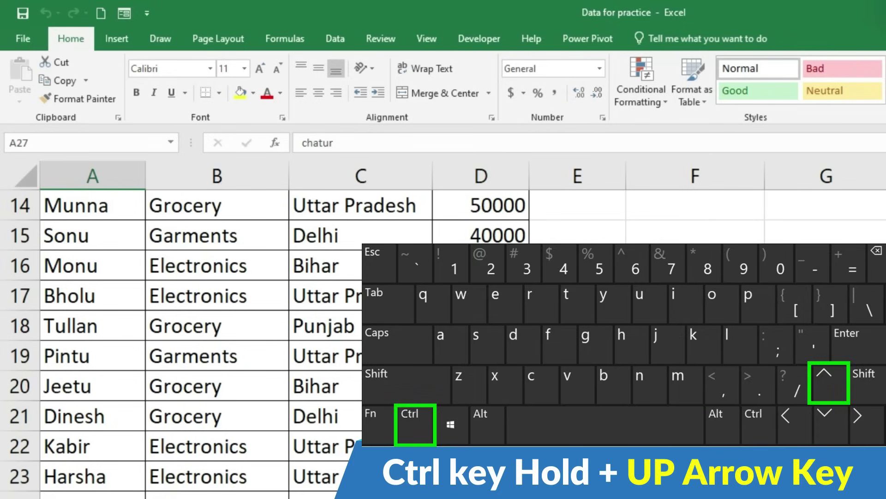
{"action": "key", "text": "ctrl+Up"}
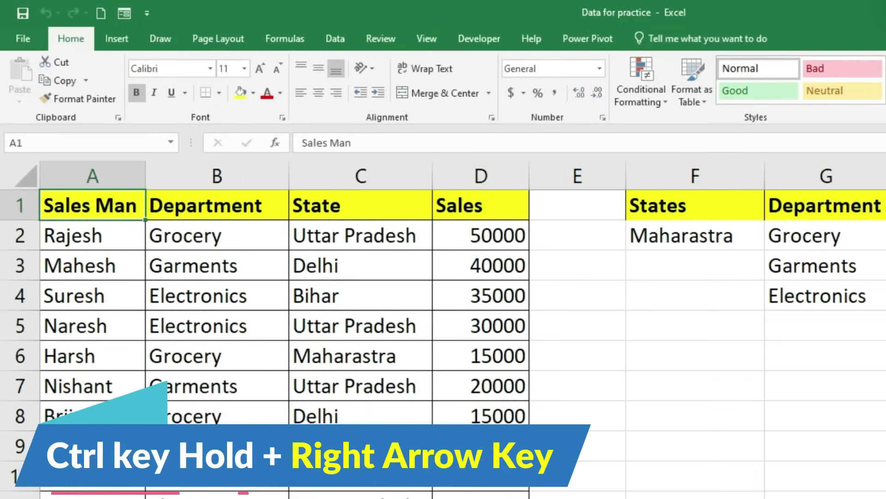
{"action": "key", "text": "ctrl+Right"}
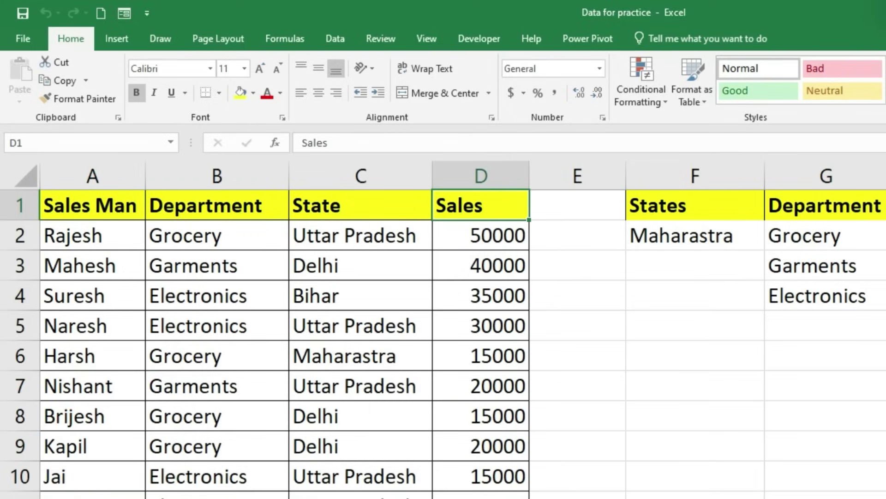
{"action": "key", "text": "ctrl+Left"}
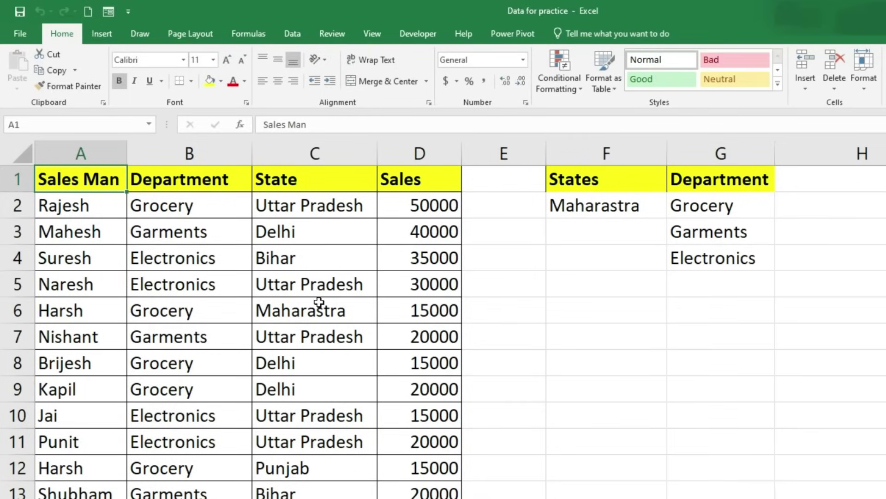
Step: Start a VLOOKUP in G6 using Maharastra in F2 and the table from A1, then discard it
{"action": "left_click", "coordinate": [724, 316]}
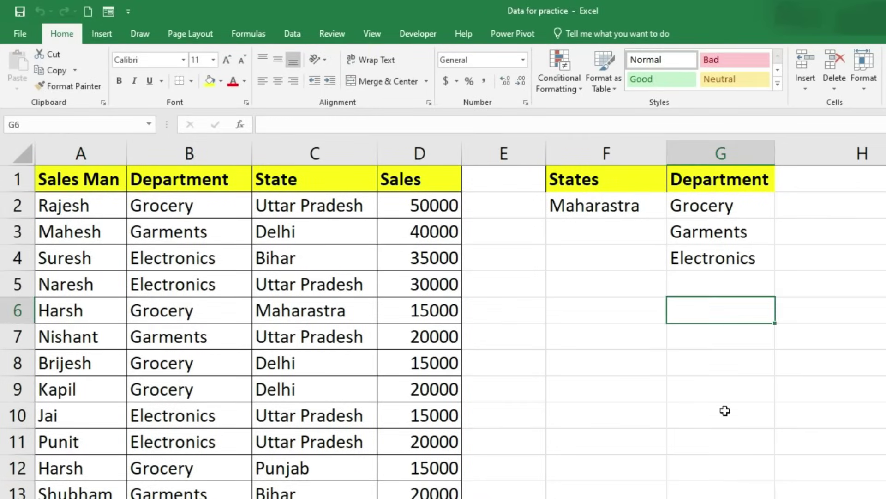
{"action": "type", "text": "=vloo"}
{"action": "key", "text": "Tab"}
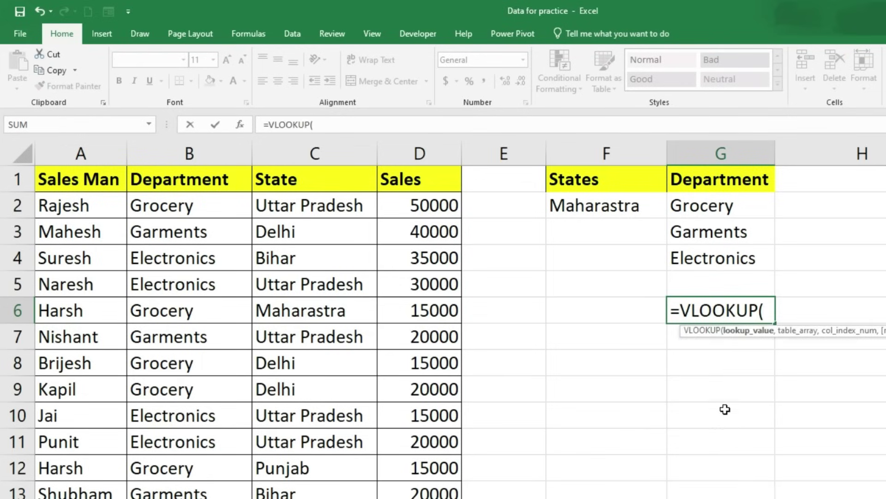
{"action": "left_click", "coordinate": [578, 203]}
{"action": "type", "text": ","}
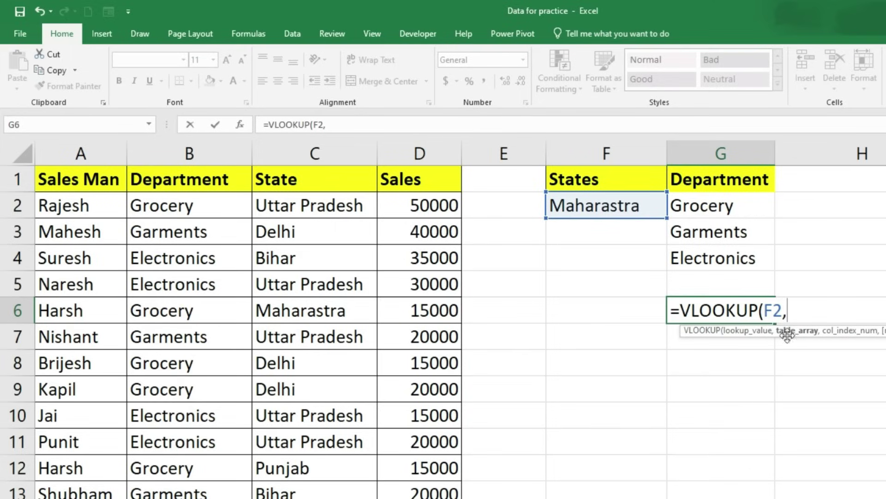
{"action": "left_click", "coordinate": [76, 181]}
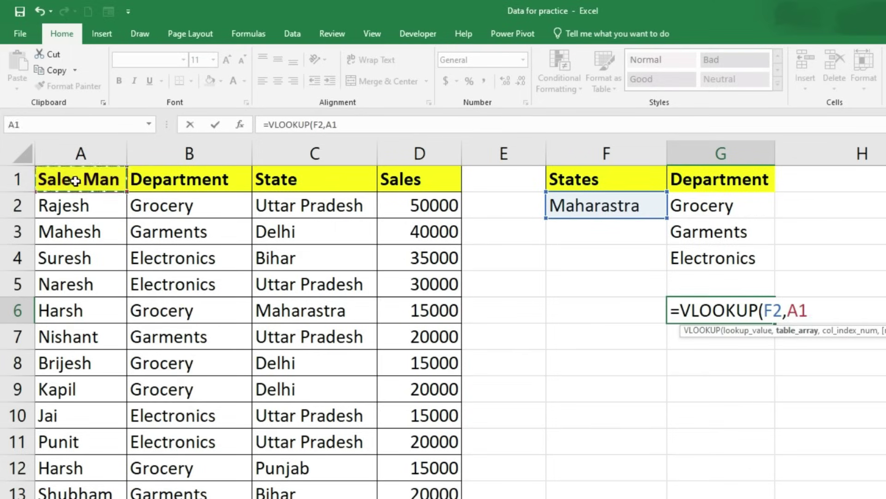
{"action": "left_click_drag", "start_coordinate": [75, 181], "coordinate": [438, 494]}
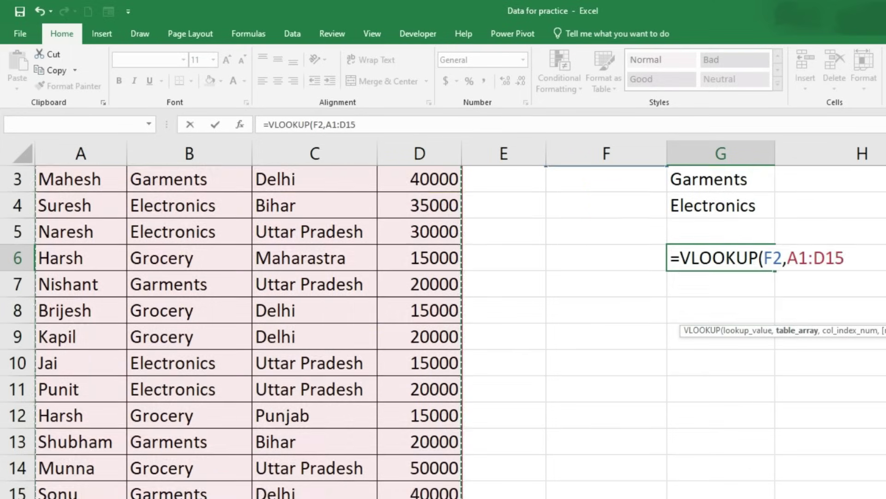
{"action": "mouse_move", "coordinate": [439, 494]}
{"action": "left_mouse_down"}
{"action": "mouse_move", "coordinate": [387, 258]}
{"action": "mouse_move", "coordinate": [402, 489]}
{"action": "left_mouse_up"}
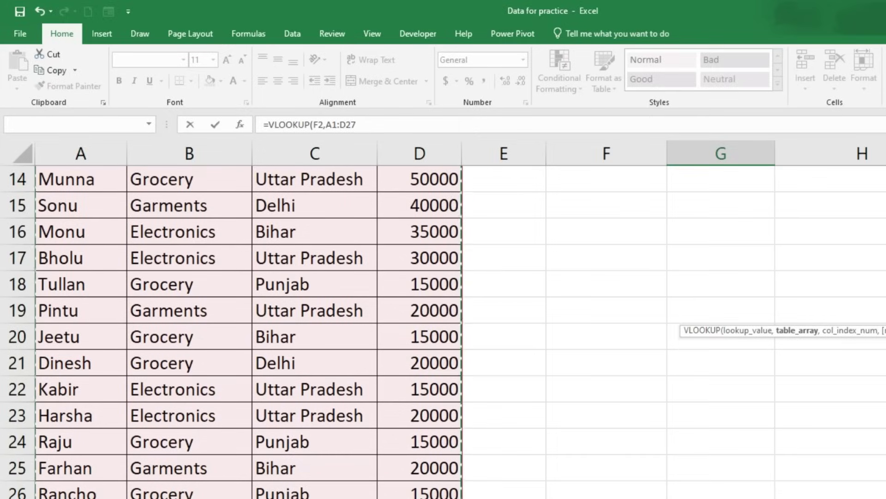
{"action": "scroll", "coordinate": [593, 450], "scroll_direction": "up", "scroll_amount": 5}
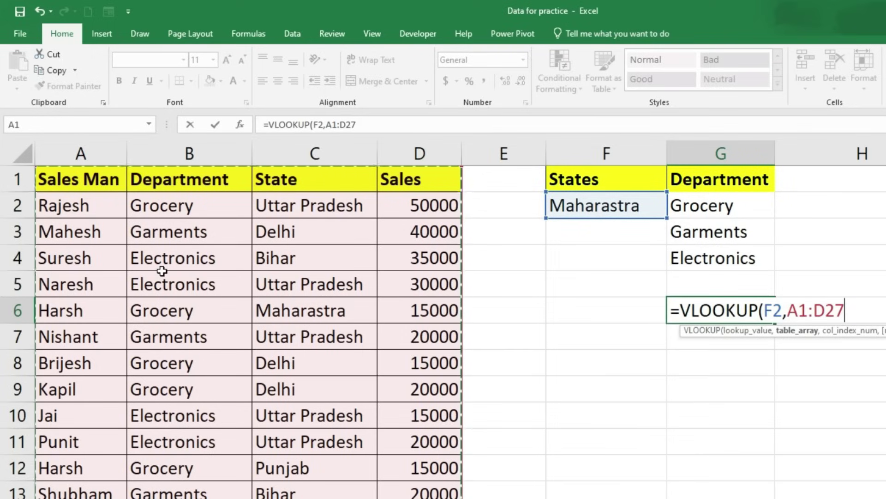
{"action": "key", "text": "Escape"}
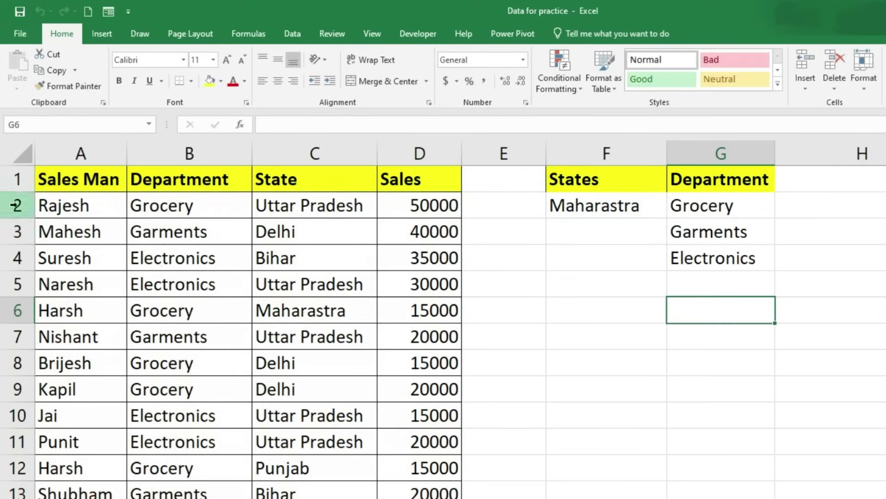
Step: Select A1 down to row 27 and across to the Sales column, then begin =VLOOKUP( in G8
{"action": "left_click", "coordinate": [59, 176]}
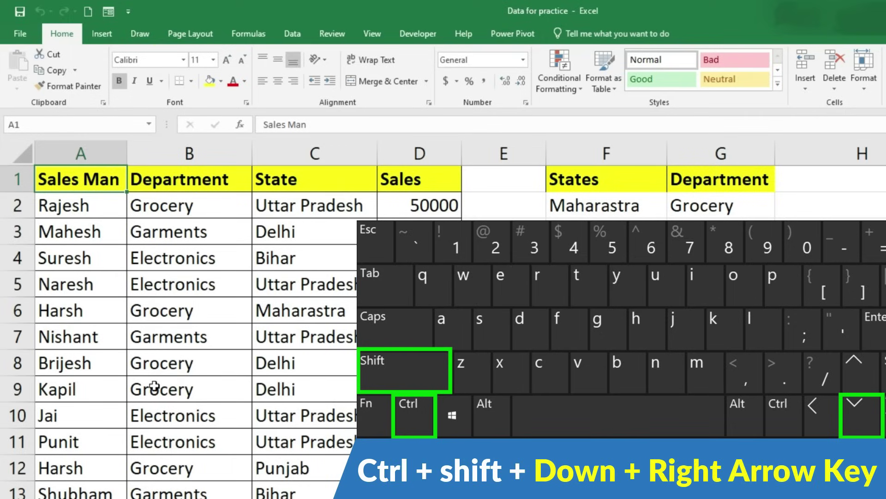
{"action": "key", "text": "ctrl+shift+Down"}
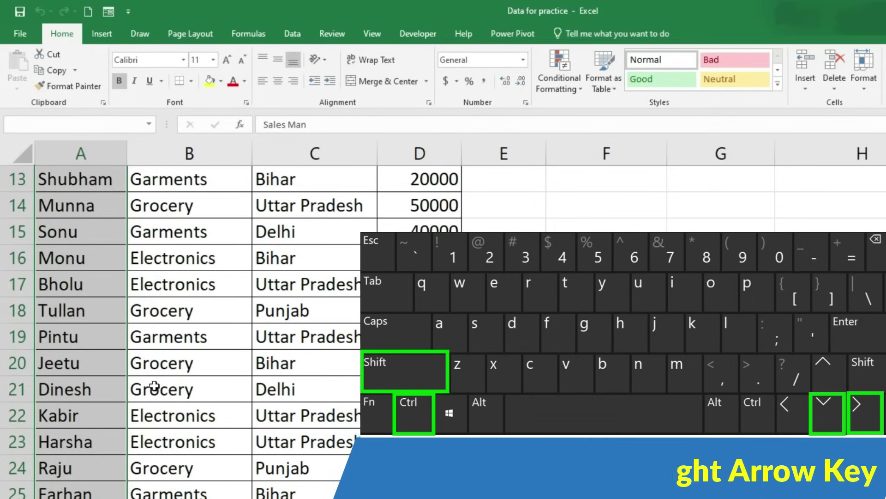
{"action": "key", "text": "ctrl+shift+Right"}
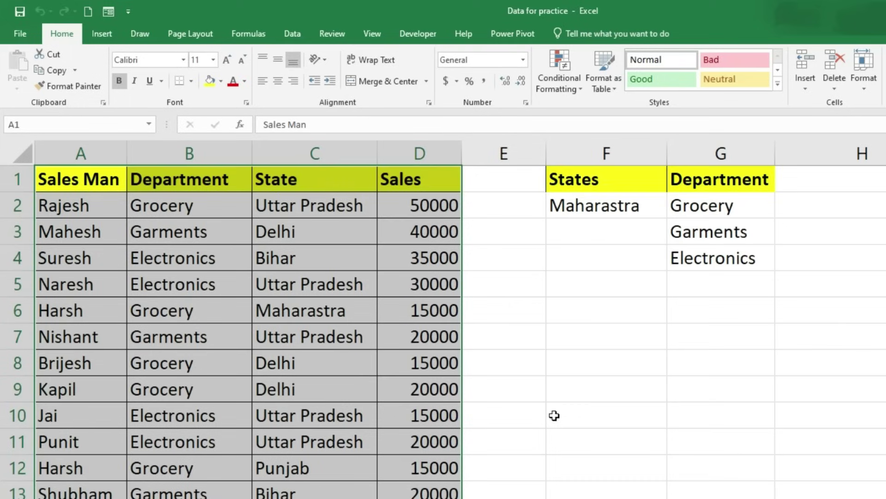
{"action": "left_click", "coordinate": [686, 364]}
{"action": "type", "text": "=vl"}
{"action": "key", "text": "Tab"}
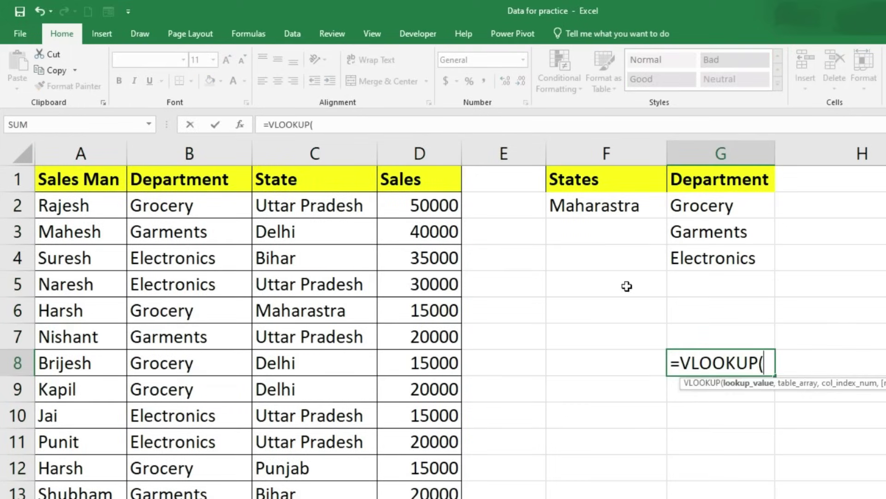
{"action": "left_click", "coordinate": [594, 211]}
{"action": "type", "text": ","}
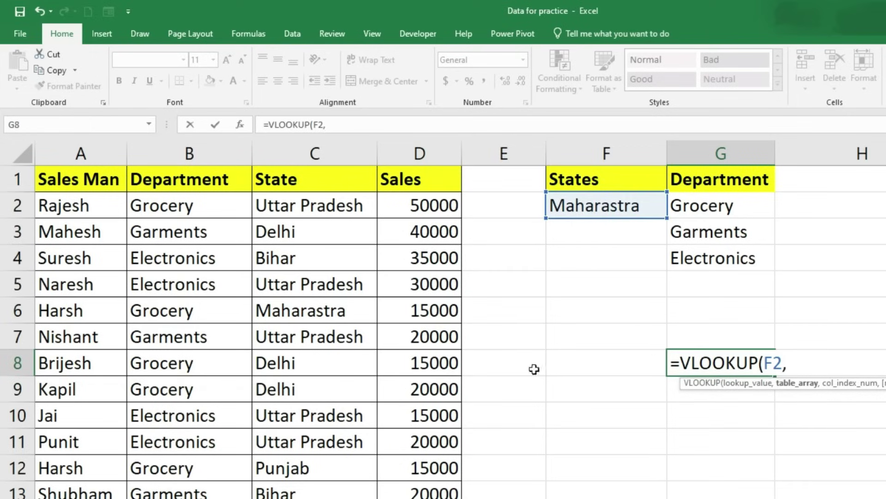
{"action": "left_click", "coordinate": [90, 182]}
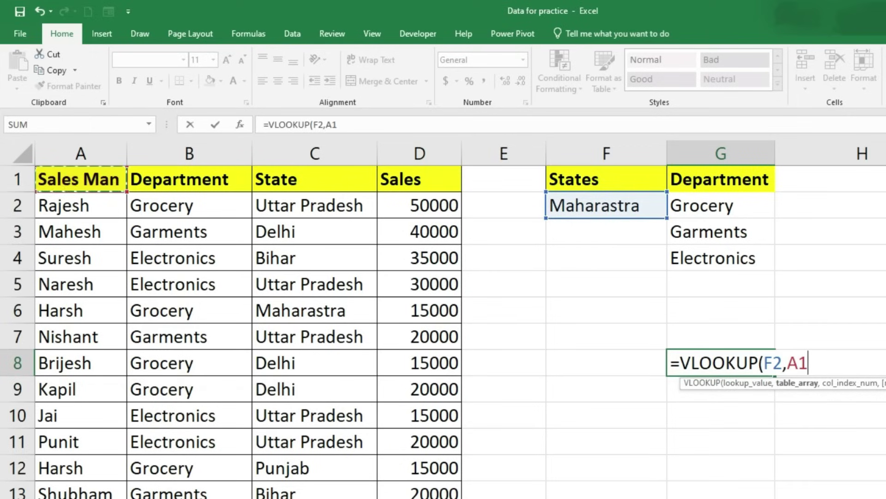
{"action": "key", "text": "ctrl+shift+Down"}
{"action": "key", "text": "ctrl+shift+Right"}
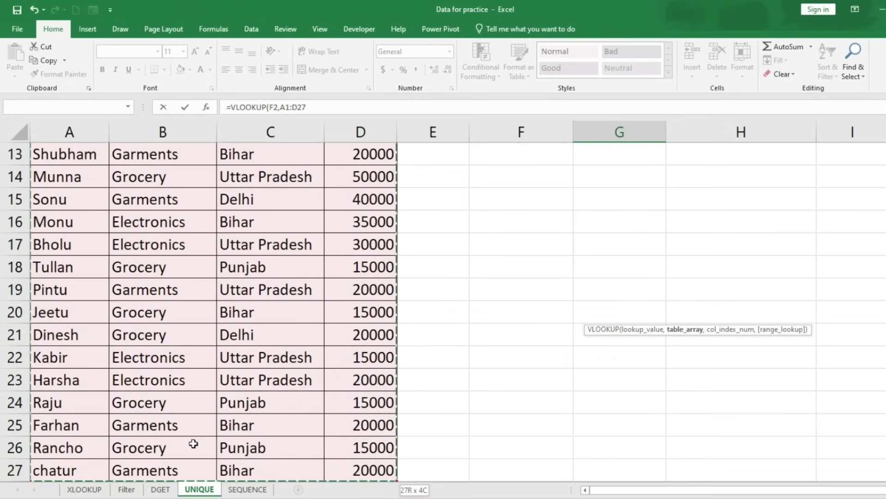
{"action": "scroll", "coordinate": [508, 397], "scroll_direction": "up", "scroll_amount": 4}
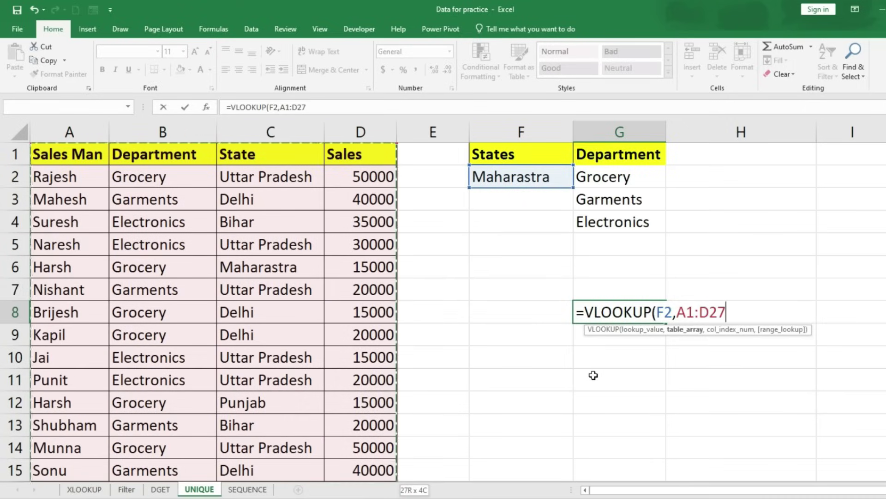
{"action": "key", "text": "Escape"}
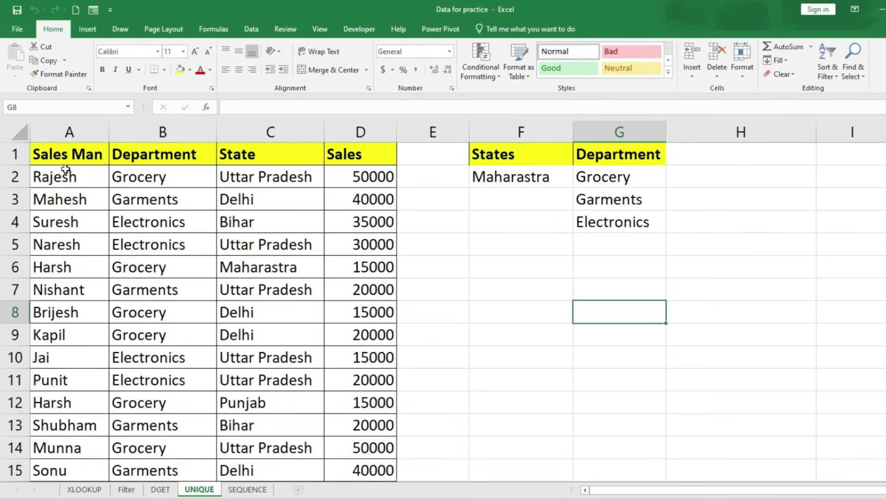
{"action": "left_click_drag", "start_coordinate": [60, 154], "coordinate": [339, 158]}
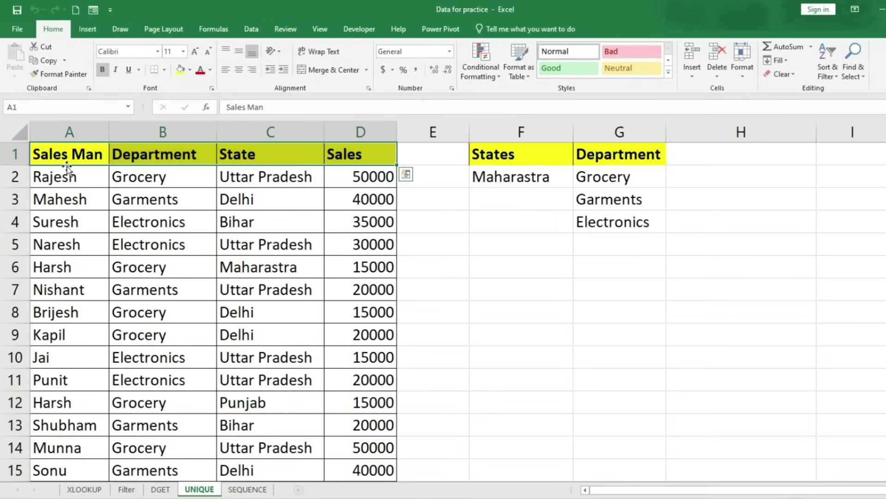
{"action": "left_click_drag", "start_coordinate": [67, 160], "coordinate": [69, 442]}
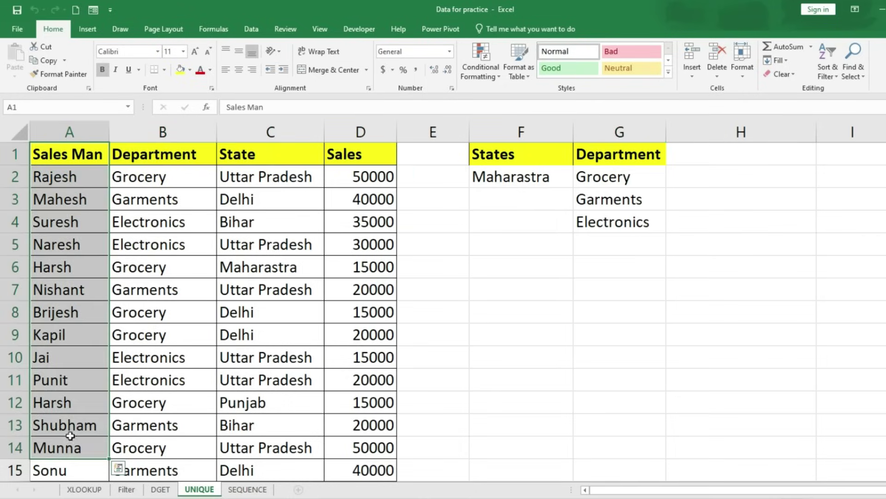
{"action": "left_click", "coordinate": [85, 162]}
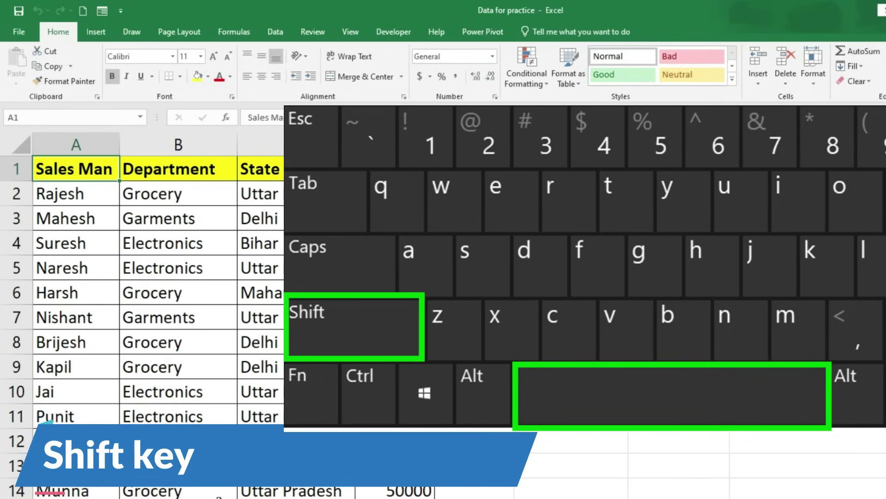
{"action": "key", "text": "shift+space"}
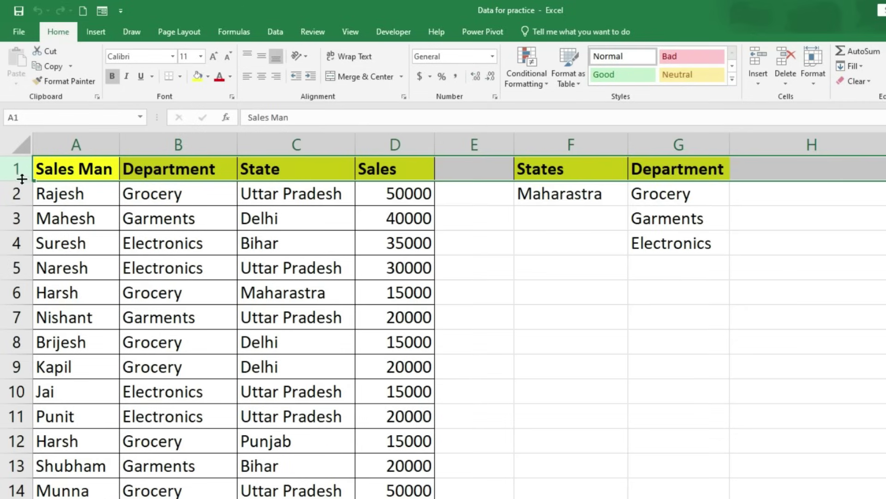
{"action": "left_click", "coordinate": [791, 83]}
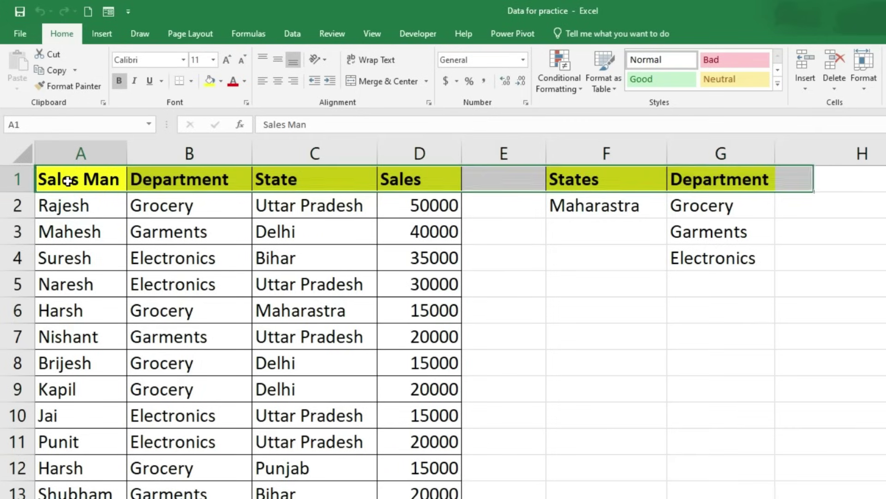
{"action": "left_click", "coordinate": [68, 181]}
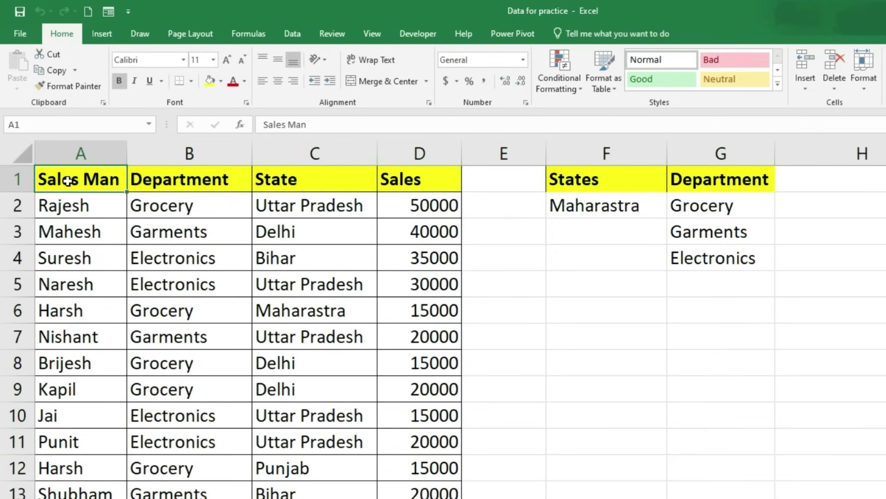
Step: Select column A with Ctrl+Space, then zoom out and back in to view the table
{"action": "key", "text": "ctrl+space"}
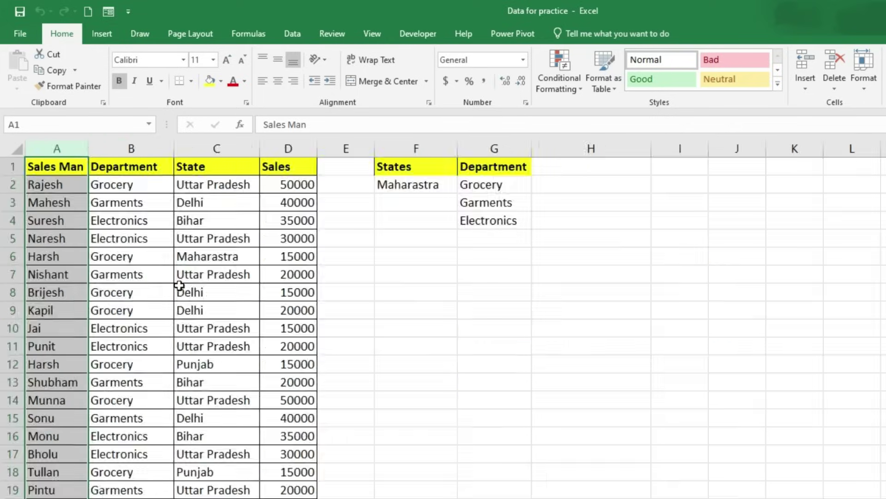
{"action": "scroll", "coordinate": [262, 390], "scroll_direction": "down", "scroll_amount": 8, "text": "ctrl"}
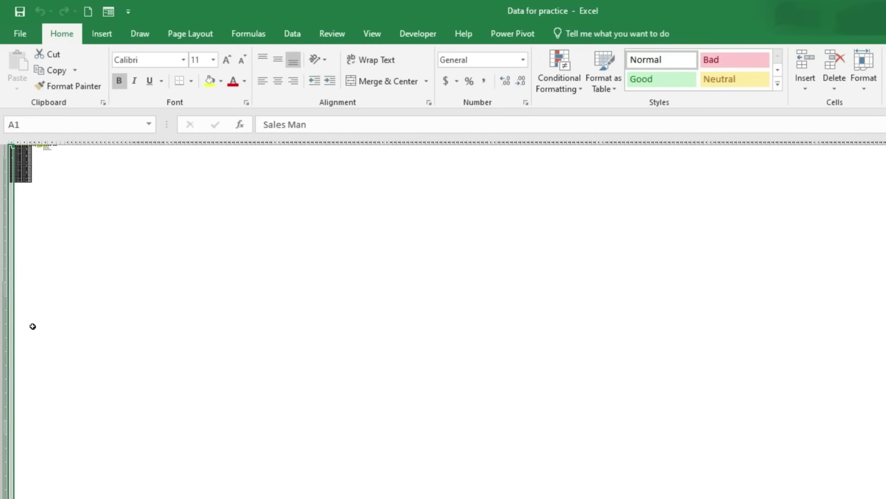
{"action": "scroll", "coordinate": [32, 326], "scroll_direction": "up", "scroll_amount": 4, "text": "ctrl"}
{"action": "scroll", "coordinate": [30, 325], "scroll_direction": "up", "scroll_amount": 4, "text": "ctrl"}
{"action": "scroll", "coordinate": [26, 323], "scroll_direction": "up", "scroll_amount": 5, "text": "ctrl"}
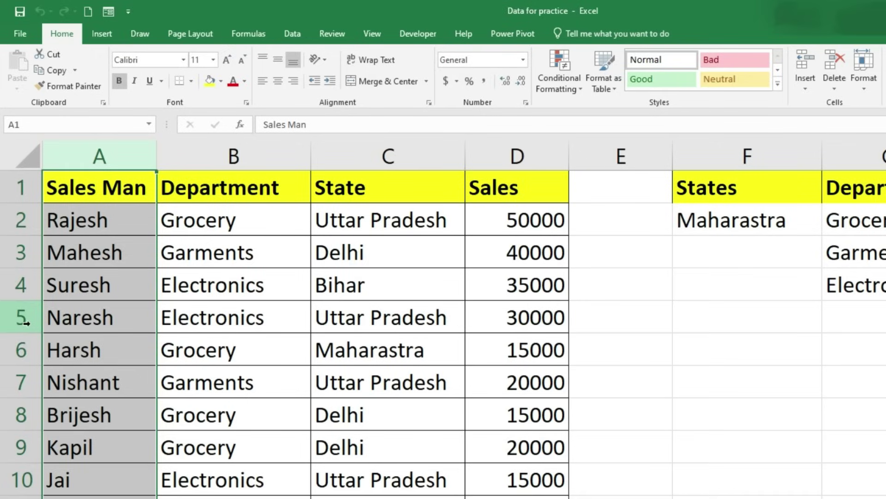
{"action": "scroll", "coordinate": [120, 491], "scroll_direction": "down", "scroll_amount": 3}
{"action": "scroll", "coordinate": [120, 490], "scroll_direction": "down", "scroll_amount": 2}
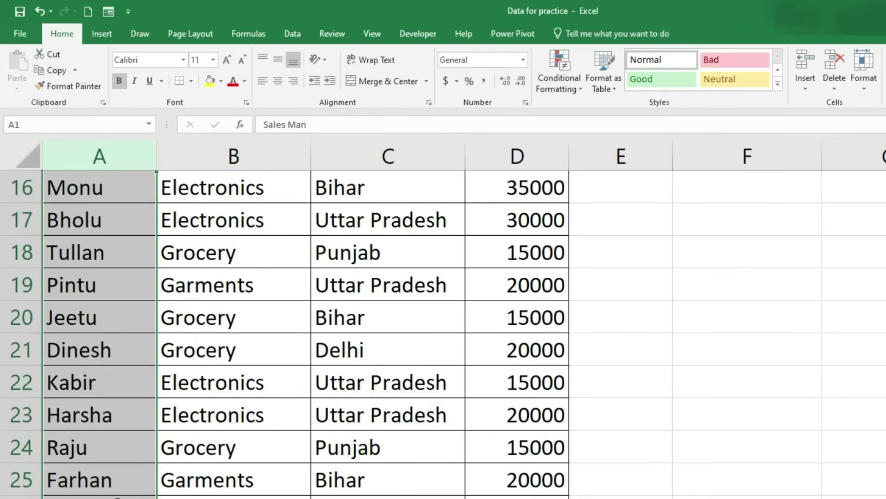
{"action": "scroll", "coordinate": [120, 491], "scroll_direction": "down", "scroll_amount": 2}
{"action": "scroll", "coordinate": [109, 366], "scroll_direction": "up", "scroll_amount": 6}
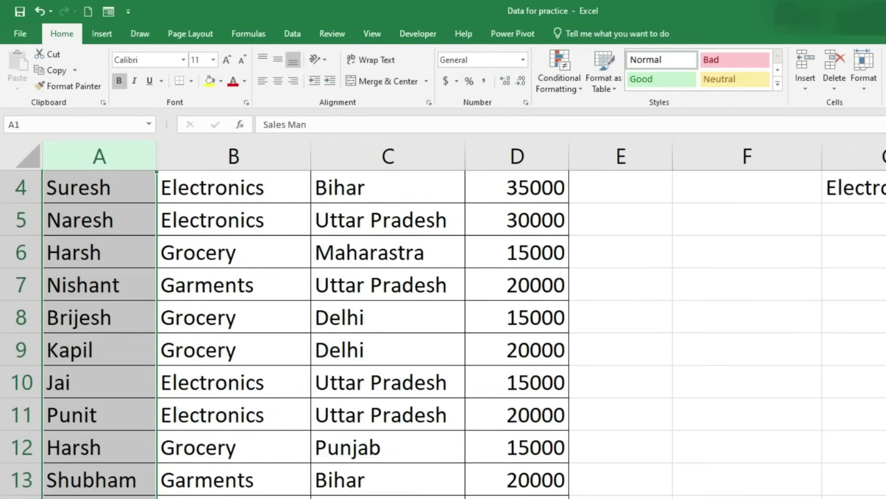
{"action": "scroll", "coordinate": [109, 366], "scroll_direction": "up", "scroll_amount": 1}
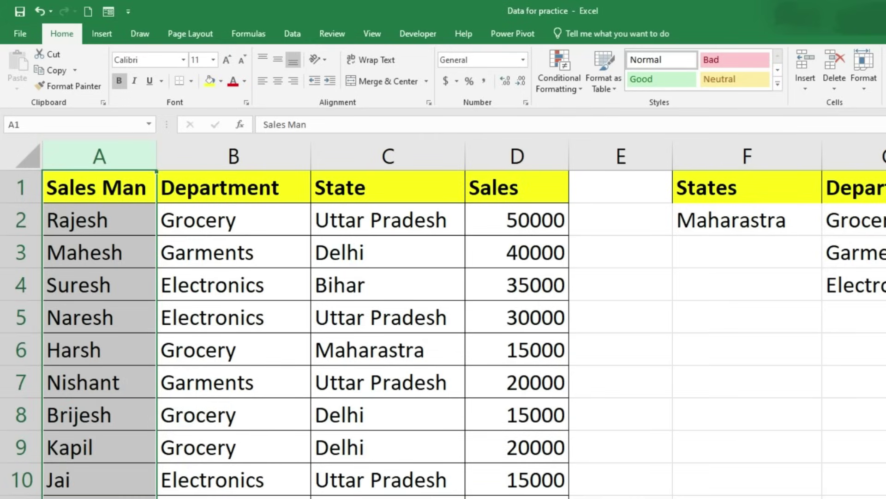
Step: Delete header row 1, then undo the deletion
{"action": "left_click", "coordinate": [105, 186]}
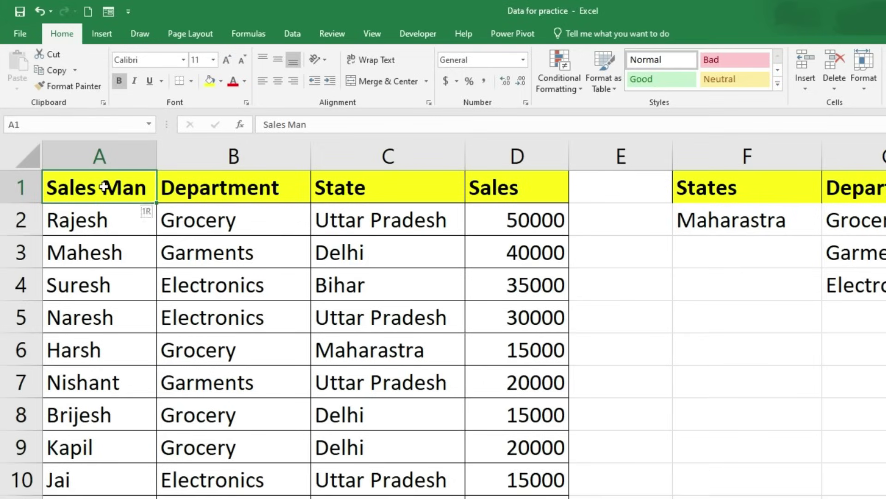
{"action": "key", "text": "shift+space"}
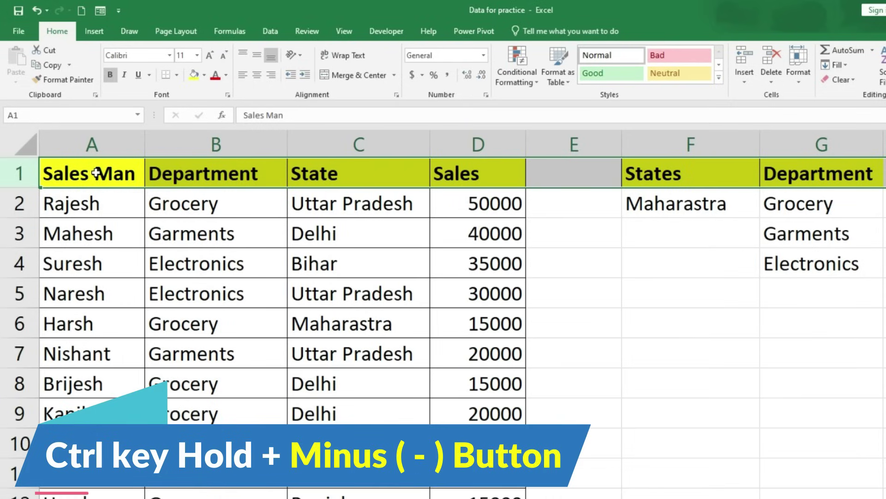
{"action": "key", "text": "ctrl+minus"}
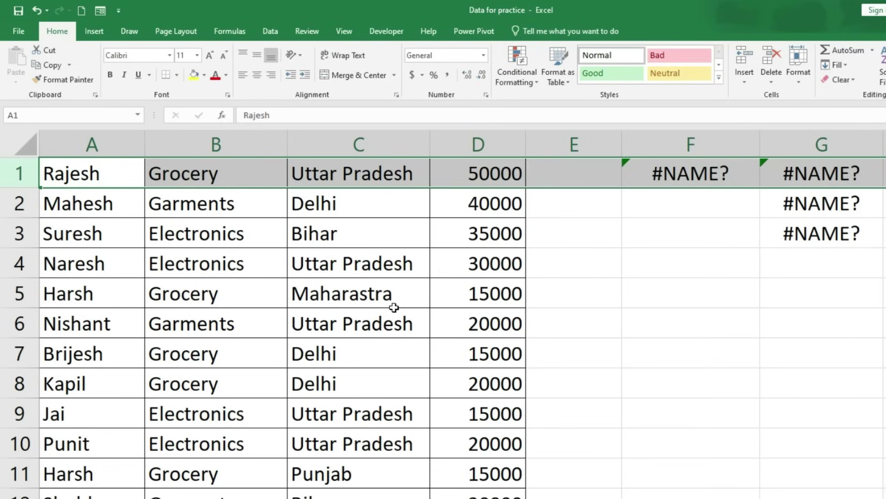
{"action": "key", "text": "ctrl+z"}
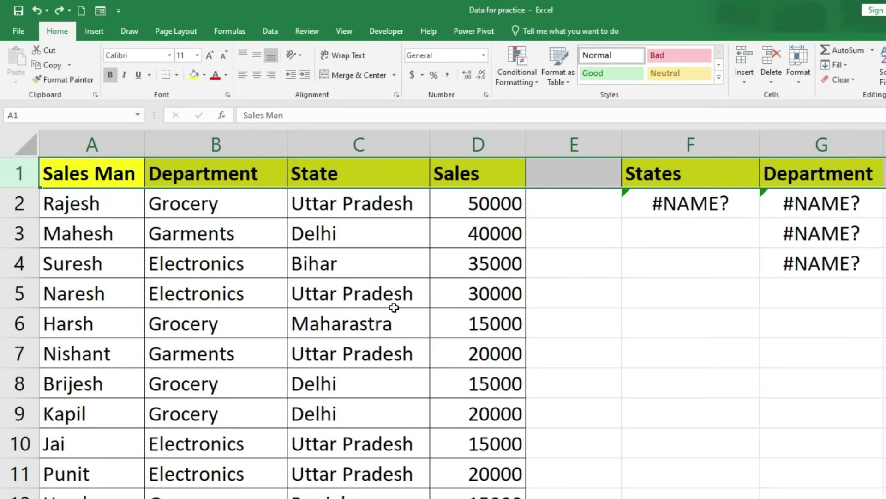
Step: Delete the Sales Man column A, then undo the deletion
{"action": "left_click", "coordinate": [112, 205]}
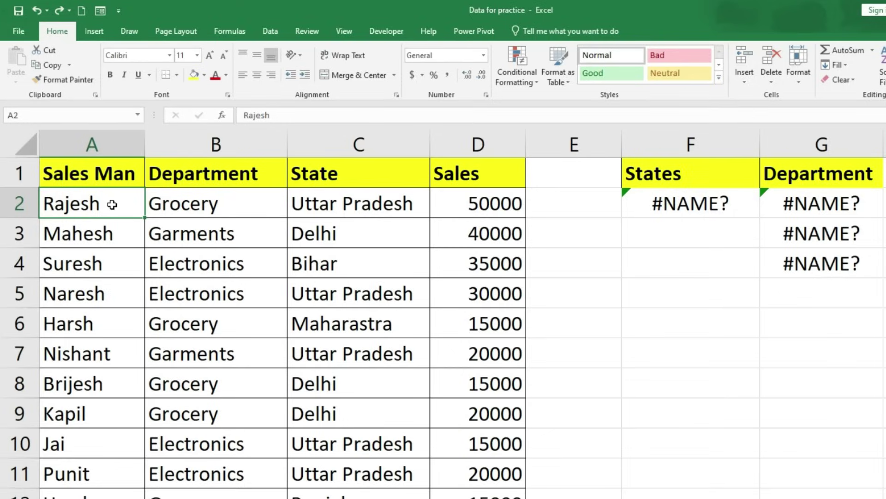
{"action": "key", "text": "ctrl+space"}
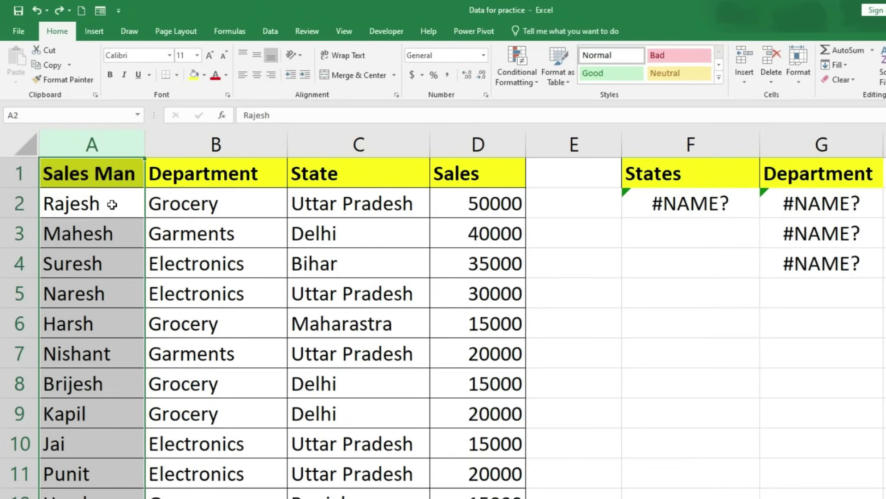
{"action": "key", "text": "ctrl+minus"}
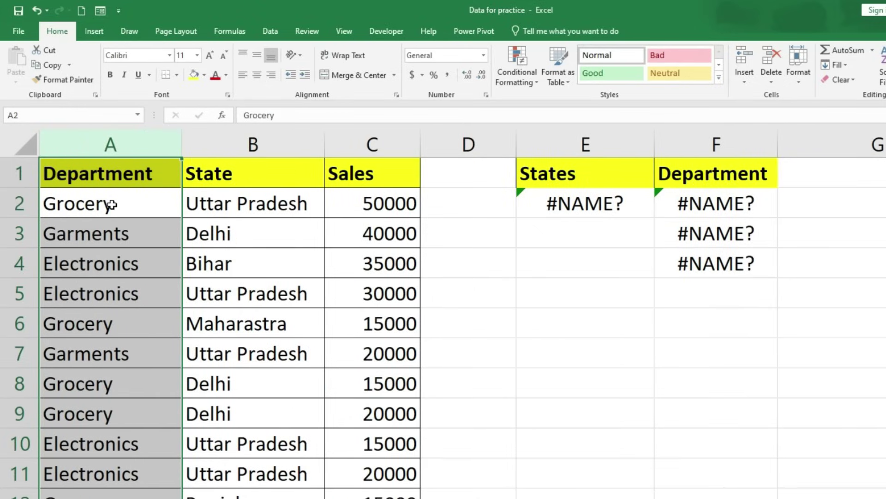
{"action": "key", "text": "ctrl+z"}
Step: From cell B2, insert an entire blank column before Department, then reopen the Insert options
{"action": "left_click", "coordinate": [178, 204]}
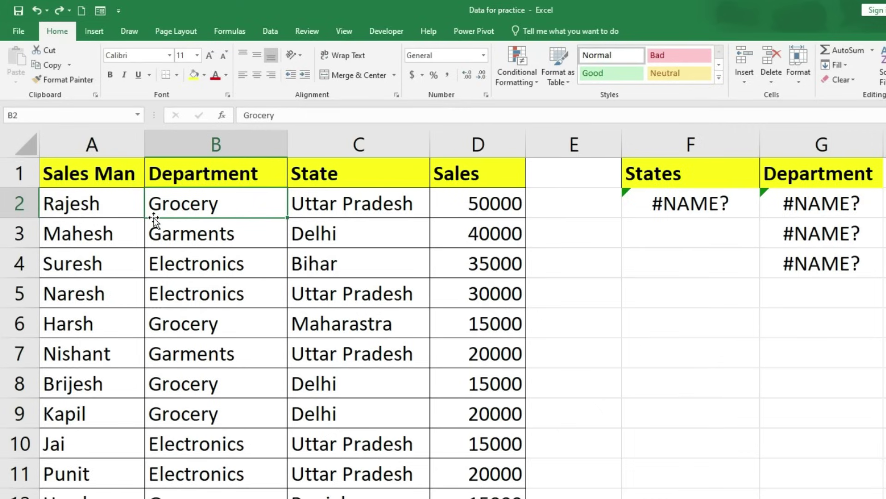
{"action": "key", "text": "ctrl+plus"}
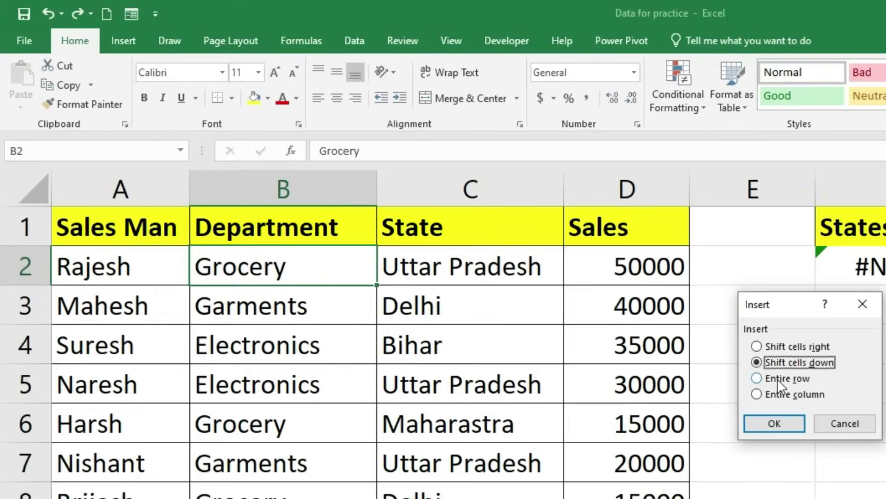
{"action": "left_click", "coordinate": [592, 289]}
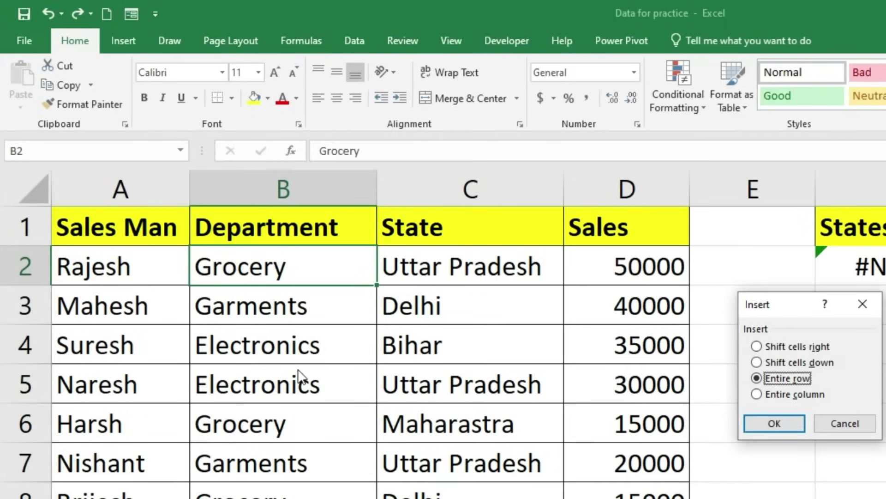
{"action": "key", "text": "Up"}
{"action": "left_click", "coordinate": [780, 395]}
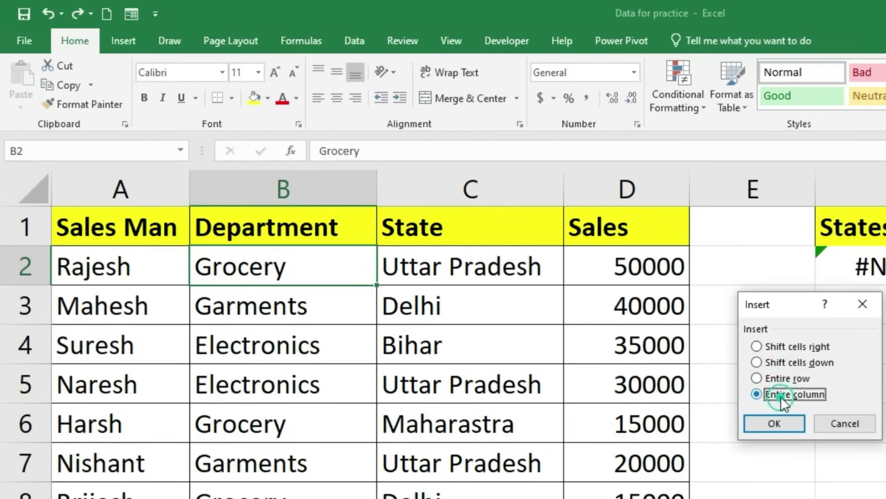
{"action": "left_click", "coordinate": [775, 423]}
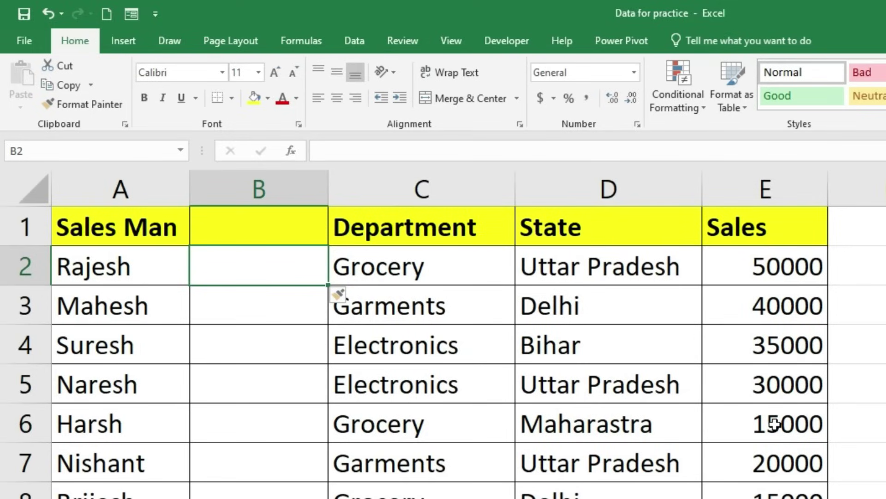
{"action": "key", "text": "ctrl+shift+equal"}
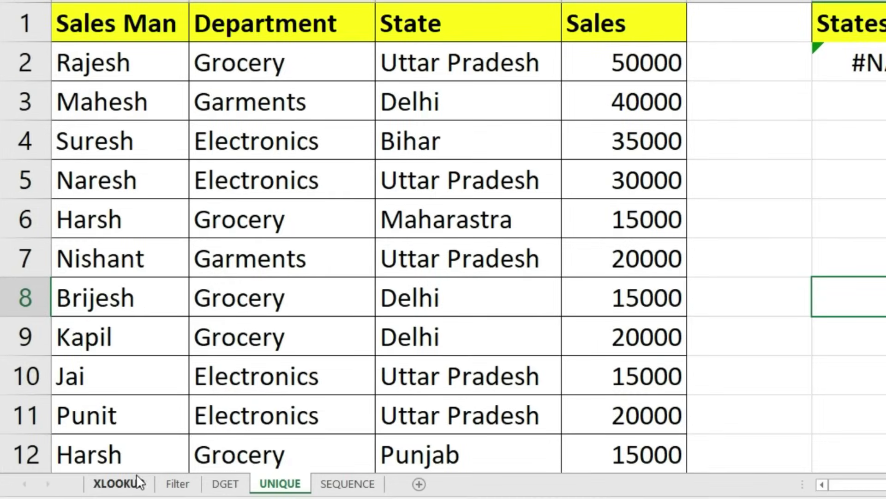
Step: Browse the XLOOKUP, Filter, DGET, UNIQUE and SEQUENCE sheets, finishing on XLOOKUP
{"action": "left_click", "coordinate": [137, 484]}
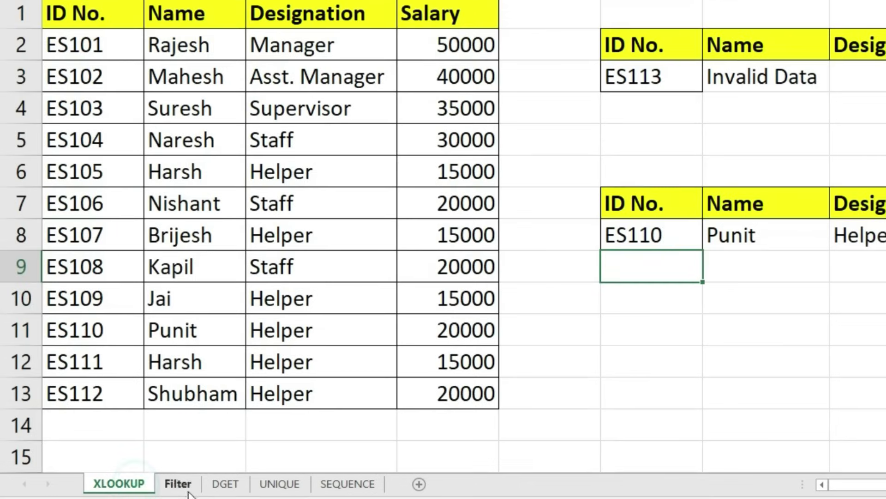
{"action": "left_click", "coordinate": [178, 485]}
{"action": "left_click", "coordinate": [226, 490]}
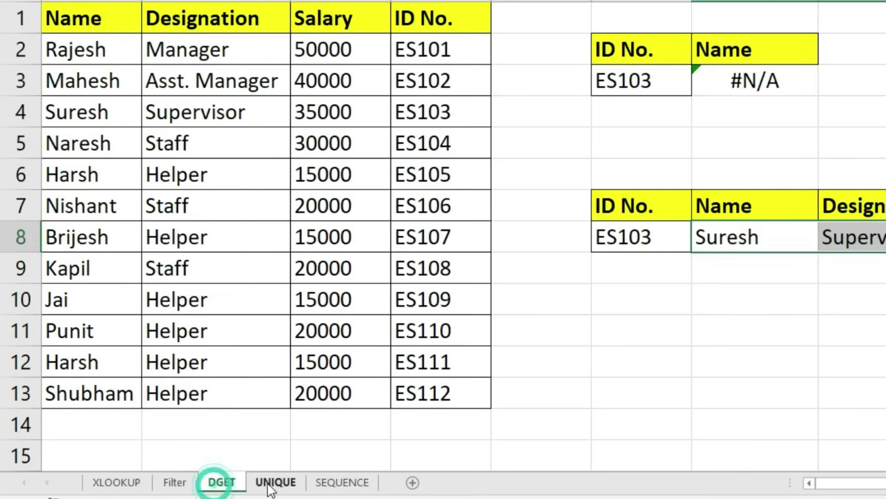
{"action": "left_click", "coordinate": [274, 483]}
{"action": "left_click", "coordinate": [333, 485]}
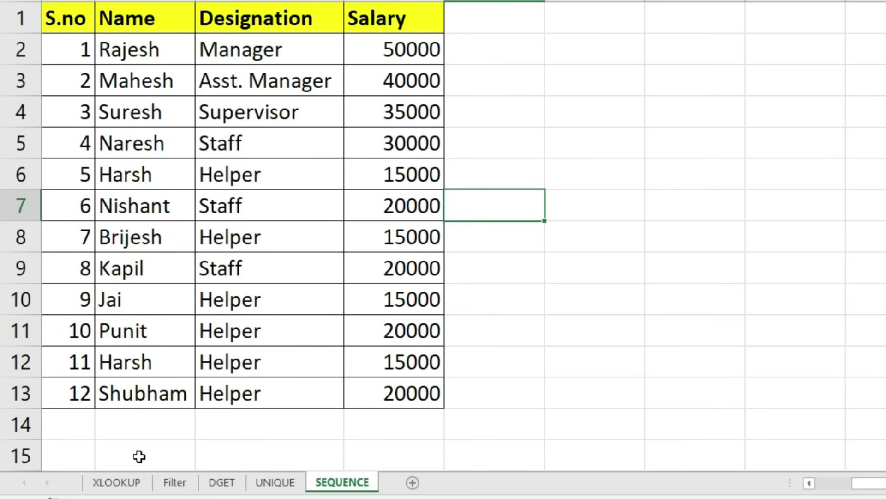
{"action": "left_click", "coordinate": [117, 481]}
{"action": "left_click", "coordinate": [166, 483]}
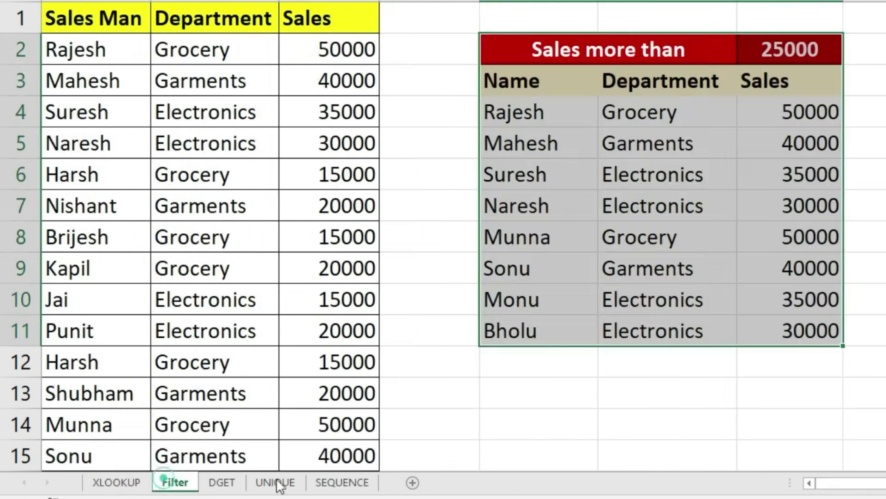
{"action": "left_click", "coordinate": [99, 480]}
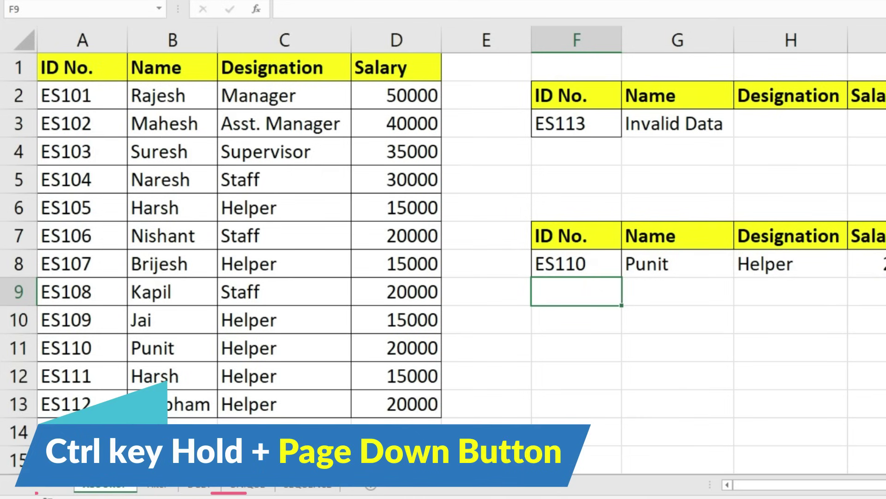
Step: Cycle forward to SEQUENCE with Ctrl+Page Down, then back to XLOOKUP with Ctrl+Page Up
{"action": "key", "text": "ctrl+Page_Down"}
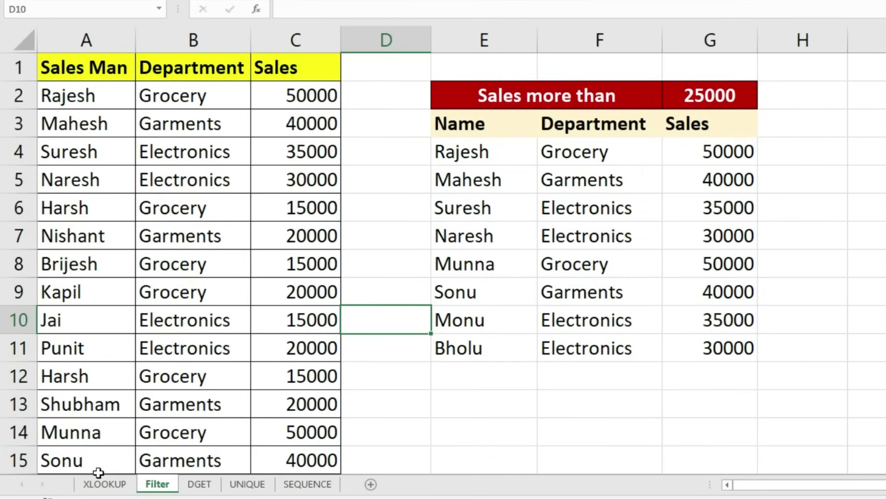
{"action": "key", "text": "ctrl+Page_Down"}
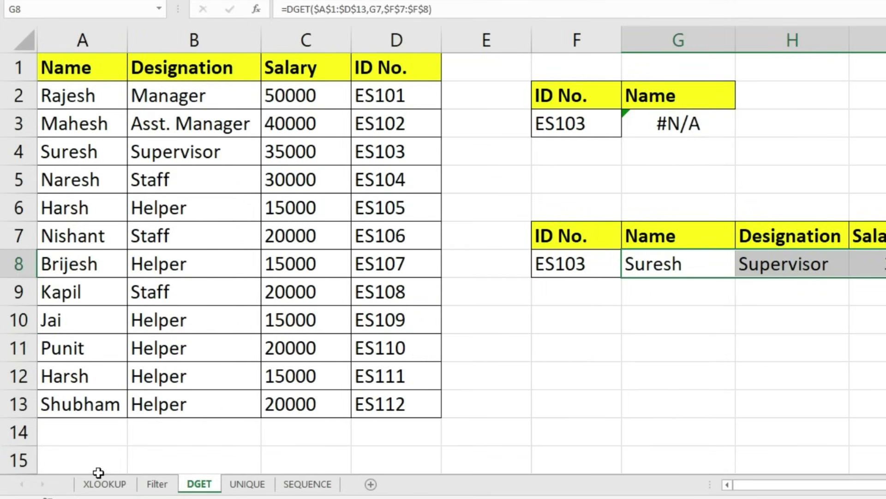
{"action": "key", "text": "ctrl+Page_Down"}
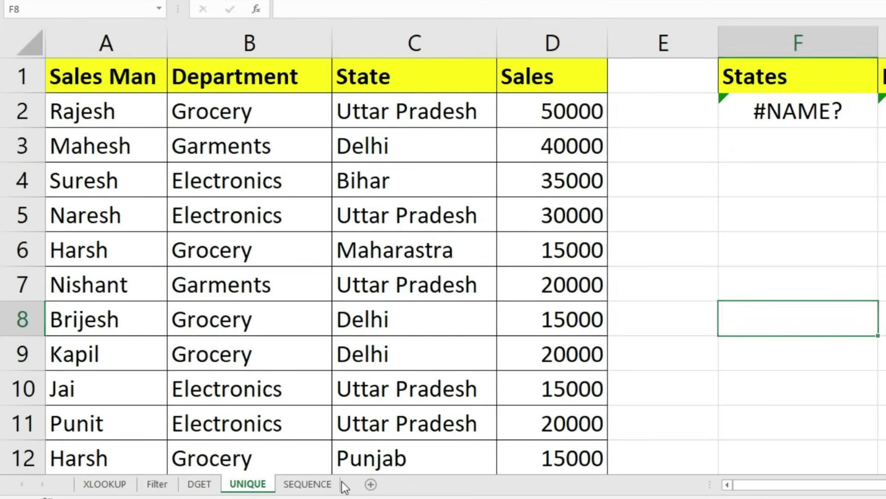
{"action": "key", "text": "ctrl+Page_Down"}
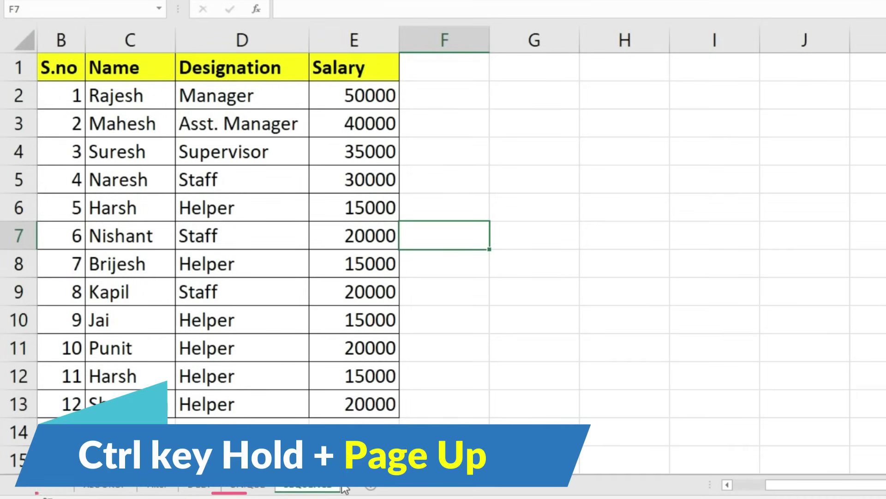
{"action": "key", "text": "ctrl+Page_Up"}
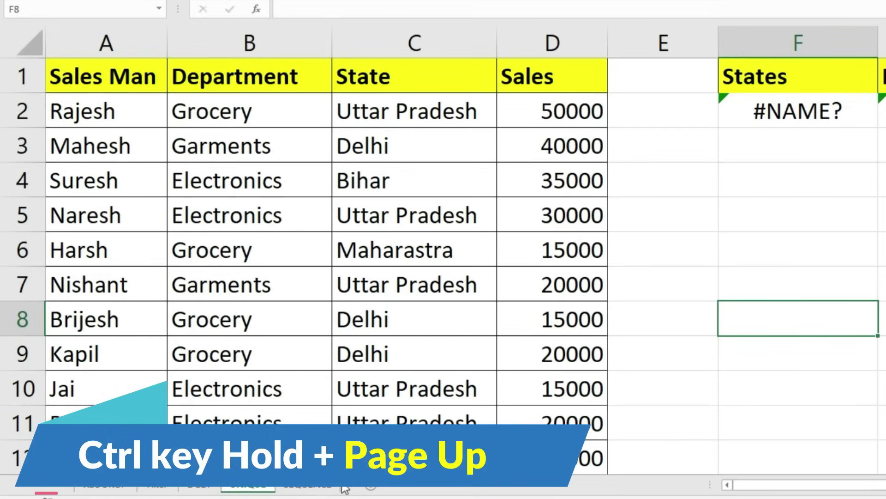
{"action": "key", "text": "ctrl+Page_Up"}
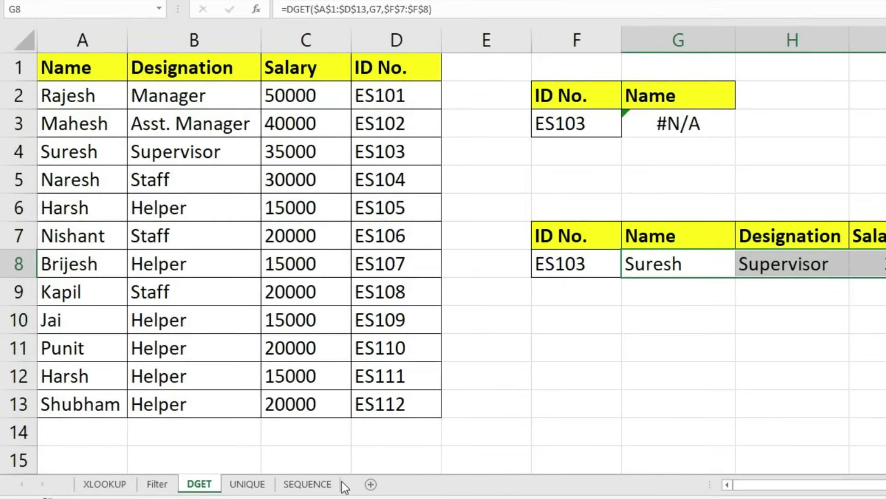
{"action": "key", "text": "ctrl+Page_Up"}
{"action": "key", "text": "ctrl+Page_Up"}
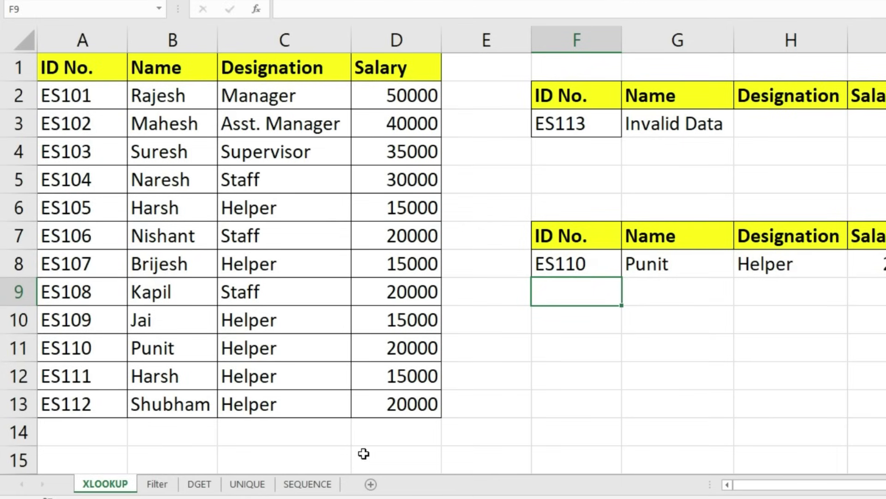
Step: Visit the Filter, DGET and SEQUENCE sheets, then insert a new blank worksheet with Shift+F11
{"action": "left_click", "coordinate": [157, 483]}
{"action": "left_click", "coordinate": [199, 484]}
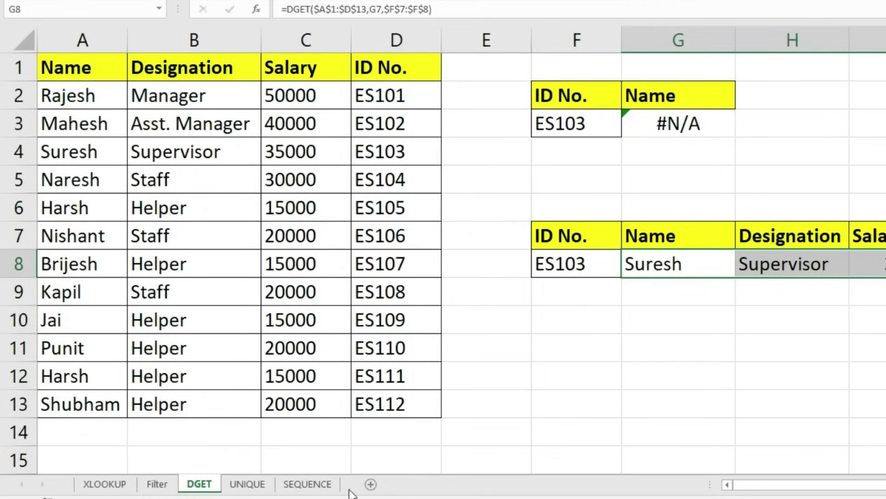
{"action": "left_click", "coordinate": [323, 485]}
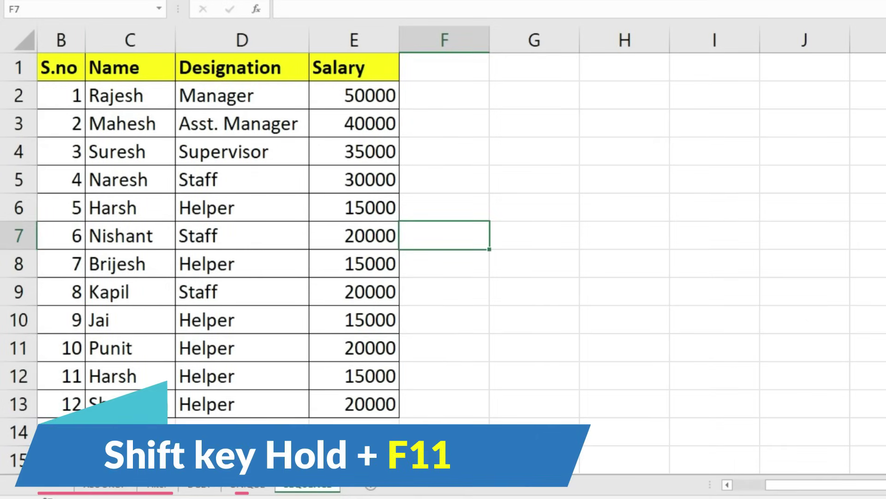
{"action": "key", "text": "shift+F11"}
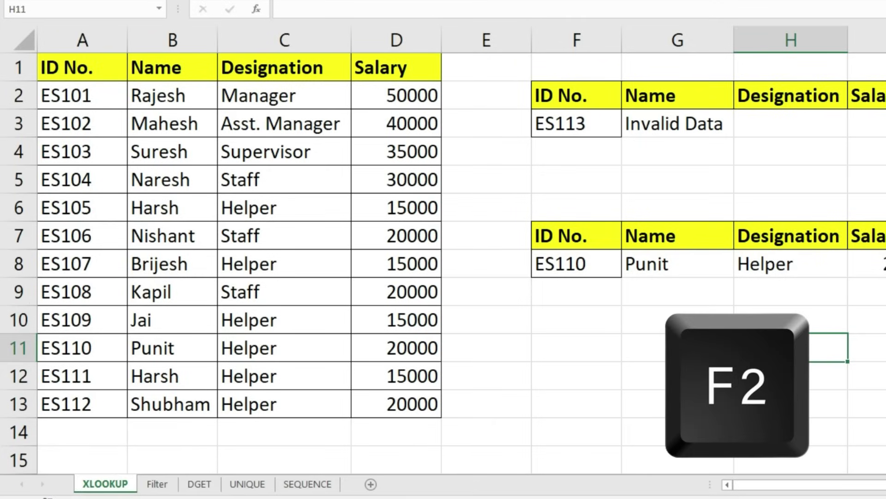
Step: Enter Rajes in F11, undoing an accidental overwrite of it
{"action": "left_click", "coordinate": [584, 339]}
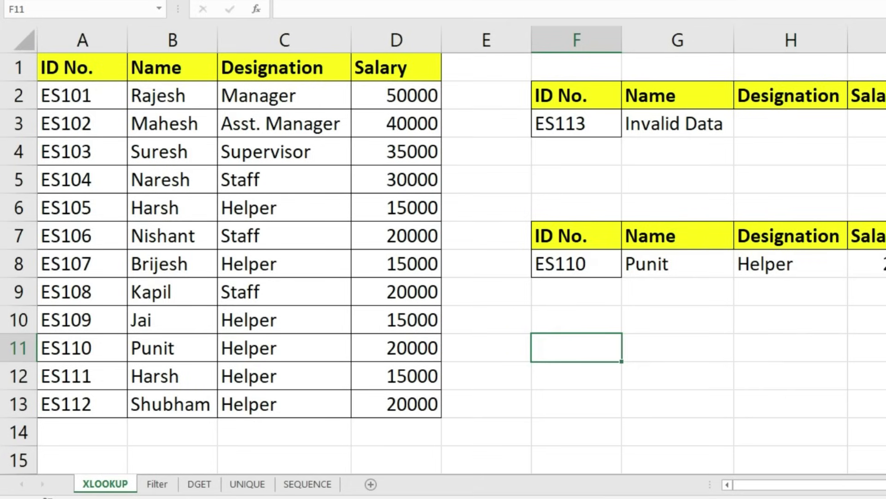
{"action": "type", "text": "Rajes"}
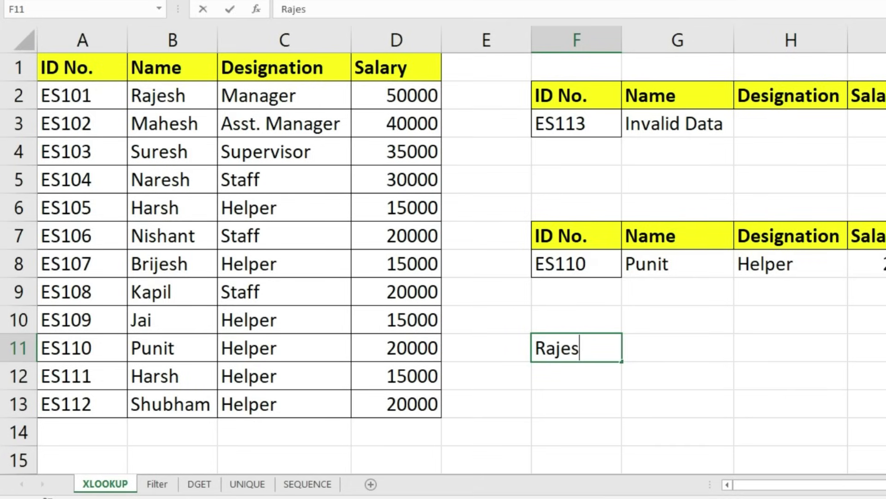
{"action": "key", "text": "Return"}
{"action": "left_click", "coordinate": [576, 347]}
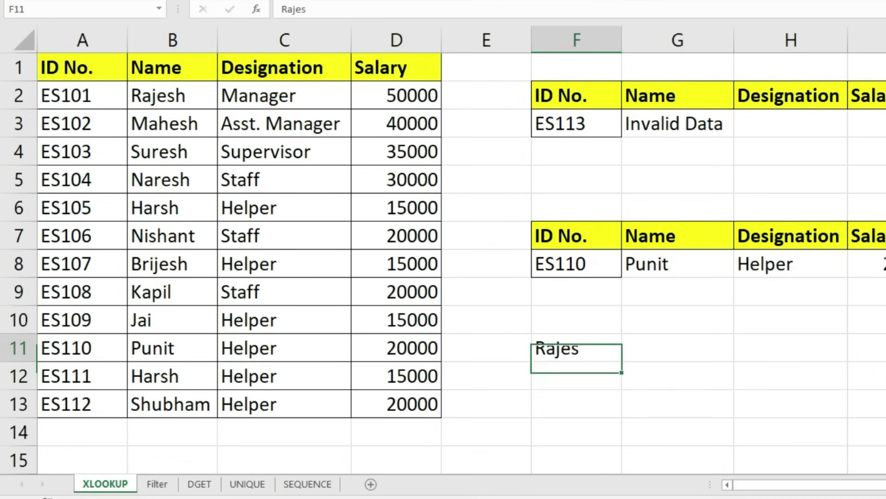
{"action": "type", "text": "h"}
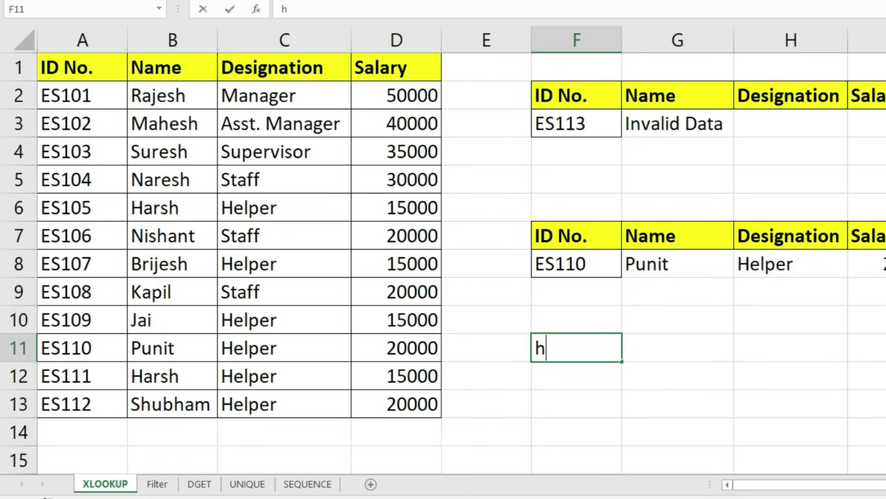
{"action": "key", "text": "ctrl+z"}
{"action": "key", "text": "Return"}
Step: Edit F11 with F2 and append h so it reads Rajesh
{"action": "left_click", "coordinate": [577, 347]}
{"action": "key", "text": "F2"}
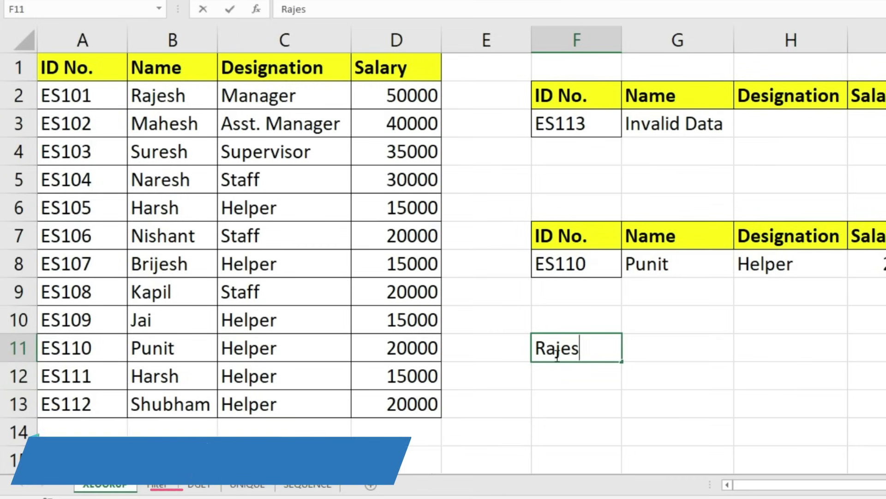
{"action": "type", "text": "h"}
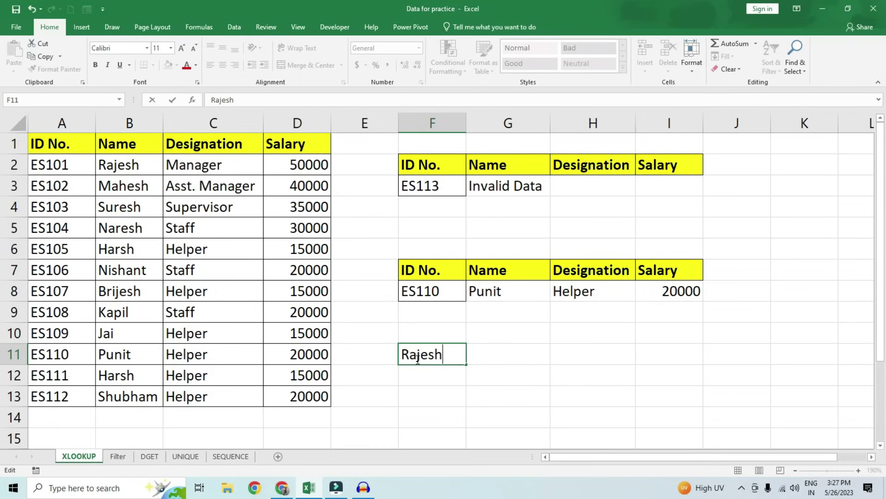
{"action": "key", "text": "Return"}
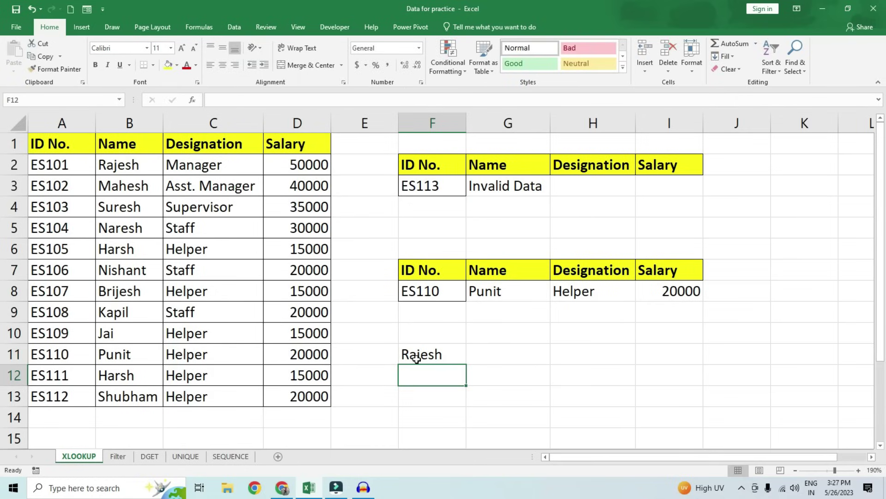
Step: Show the XLOOKUP formula of the Salary result cell I8 for editing
{"action": "left_click", "coordinate": [680, 300]}
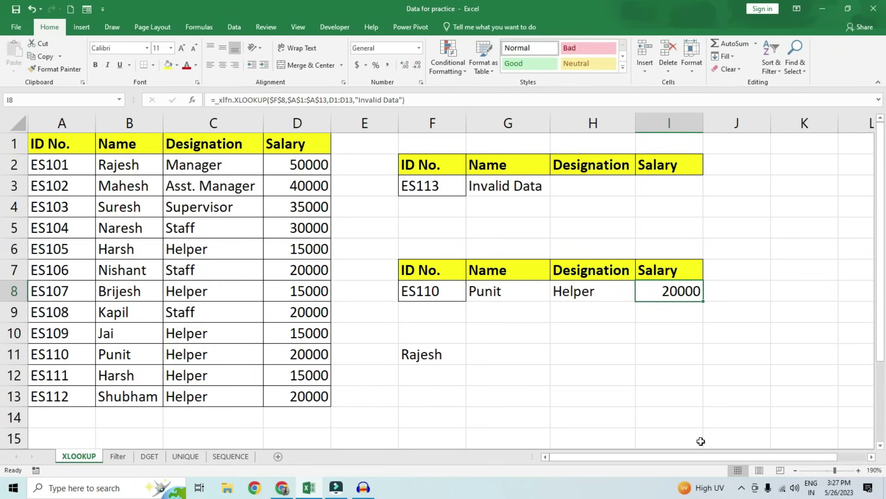
{"action": "key", "text": "F2"}
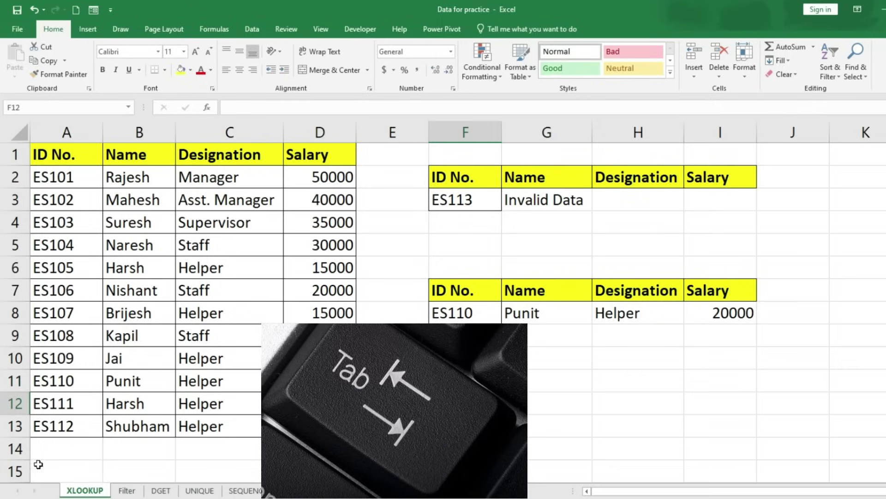
{"action": "left_click", "coordinate": [59, 450]}
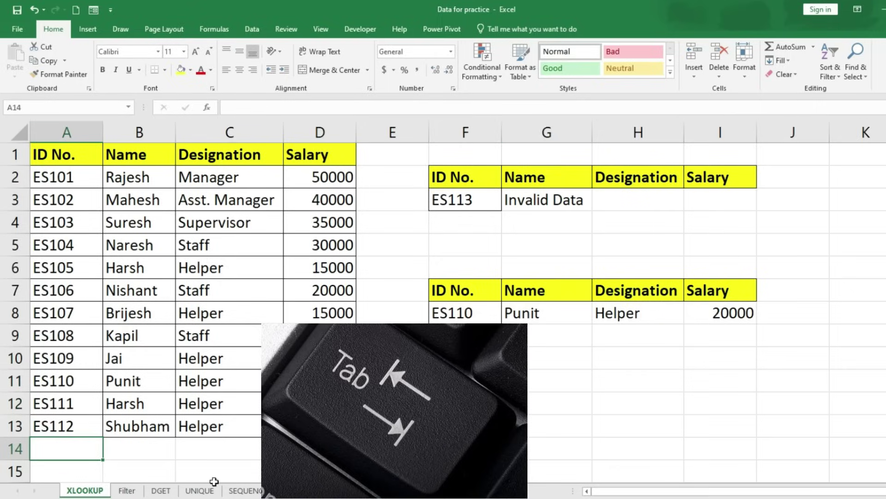
Step: Type ES113 into A14 and move across to B14
{"action": "scroll", "coordinate": [213, 453], "scroll_direction": "down", "scroll_amount": 1}
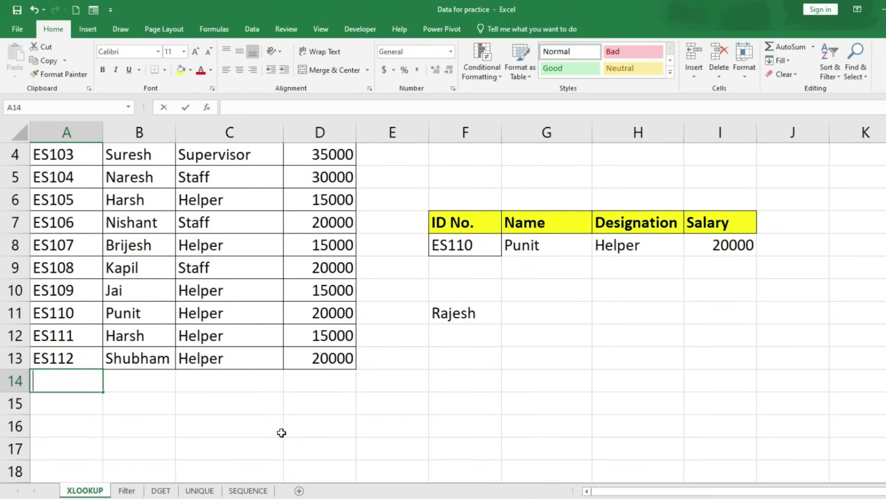
{"action": "type", "text": "ES113"}
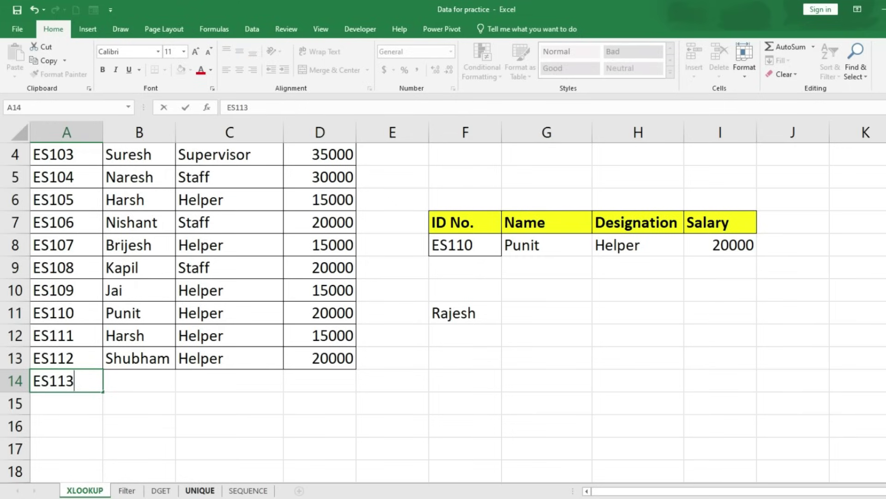
{"action": "key", "text": "Tab"}
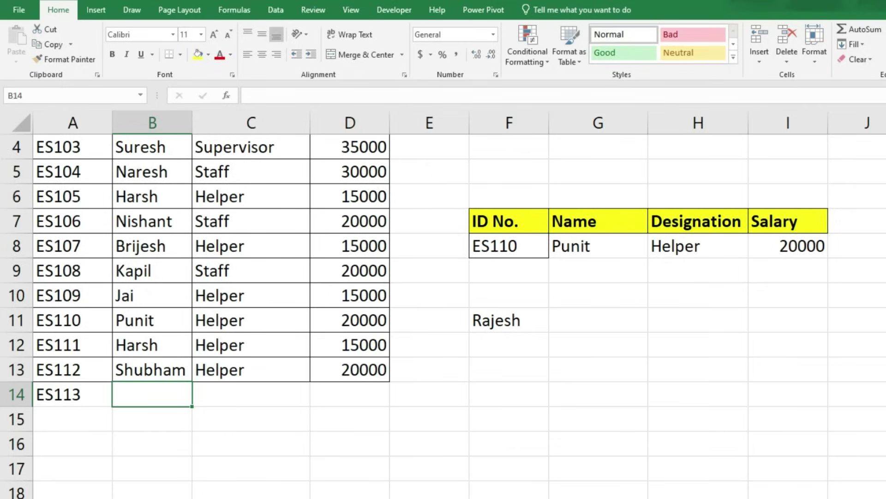
Step: Start a VLOOKUP formula in G11 beside Rajesh, then abandon it
{"action": "left_click", "coordinate": [603, 319]}
{"action": "type", "text": "="}
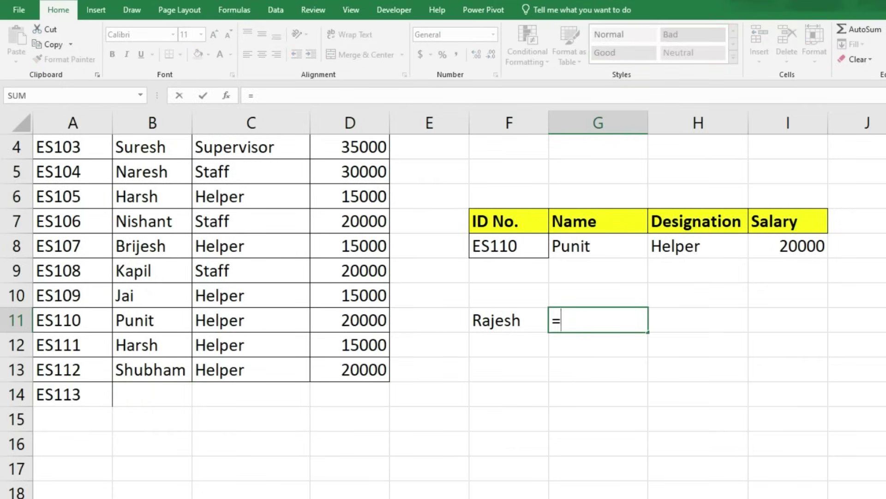
{"action": "type", "text": "vl"}
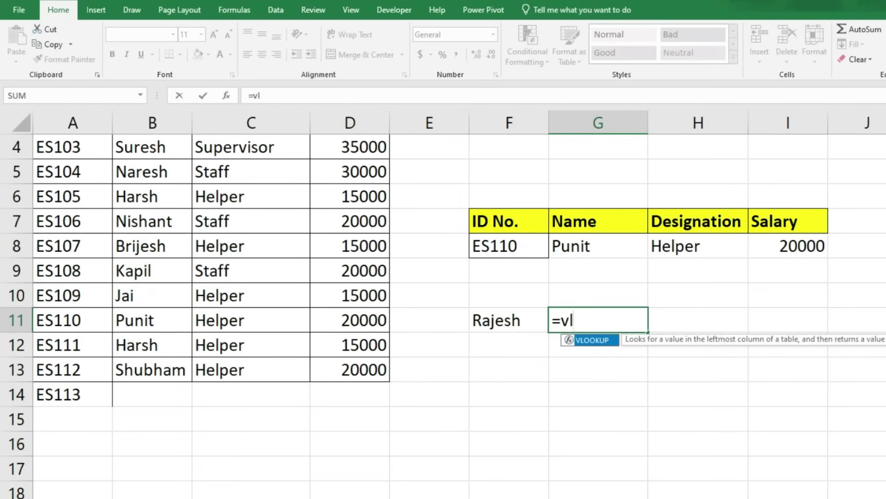
{"action": "key", "text": "Tab"}
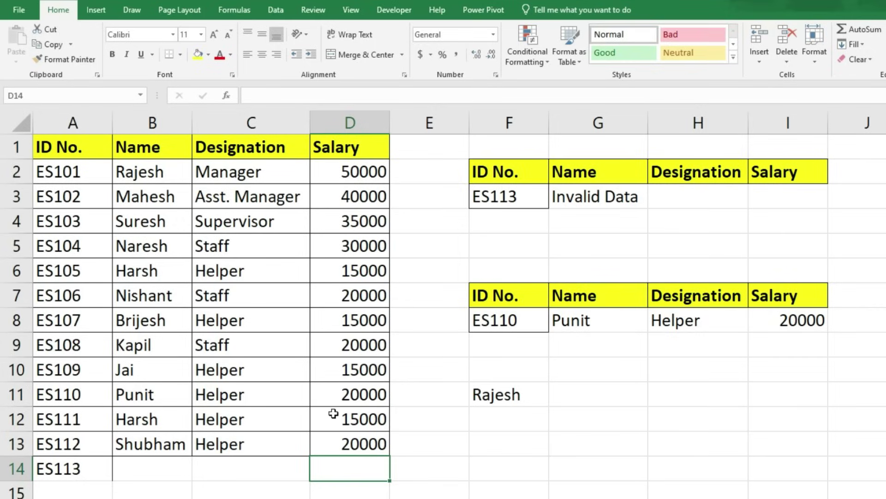
Step: Clear ES113 from A14 and select D14 under the Salary column
{"action": "left_click", "coordinate": [76, 468]}
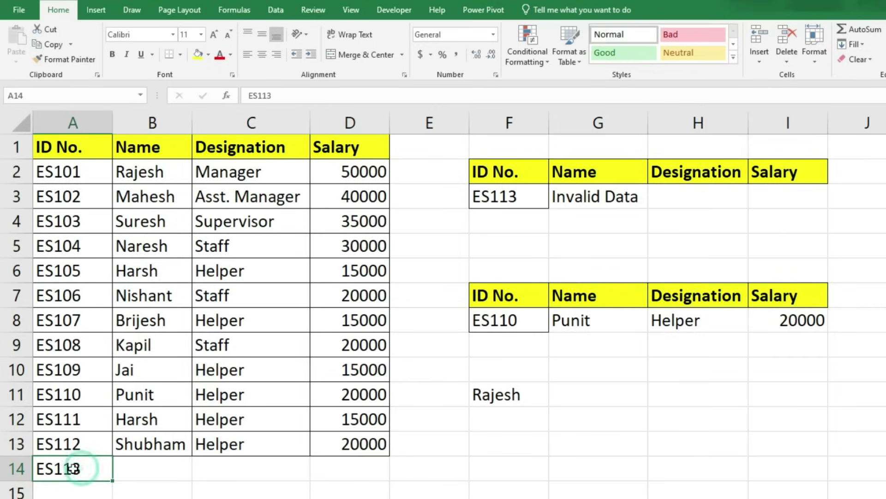
{"action": "key", "text": "Delete"}
{"action": "left_click", "coordinate": [360, 467]}
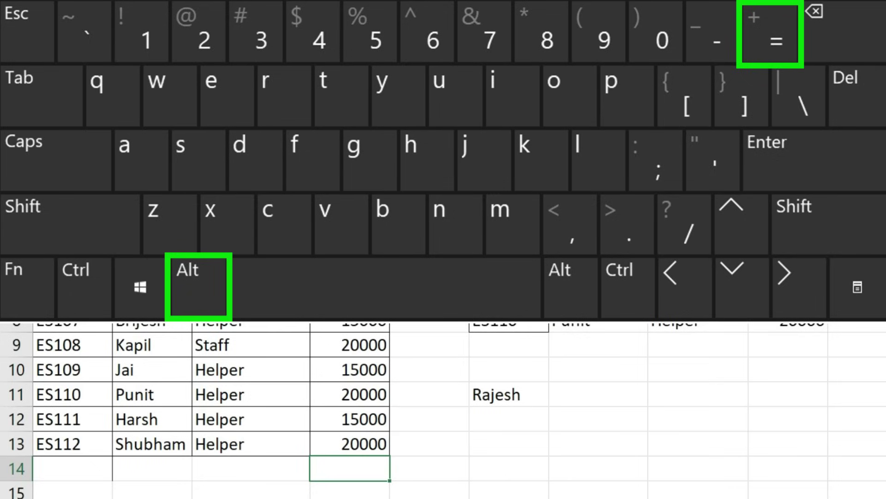
Step: AutoSum salaries D2:D13 into D14, giving 295000
{"action": "key", "text": "alt+equal"}
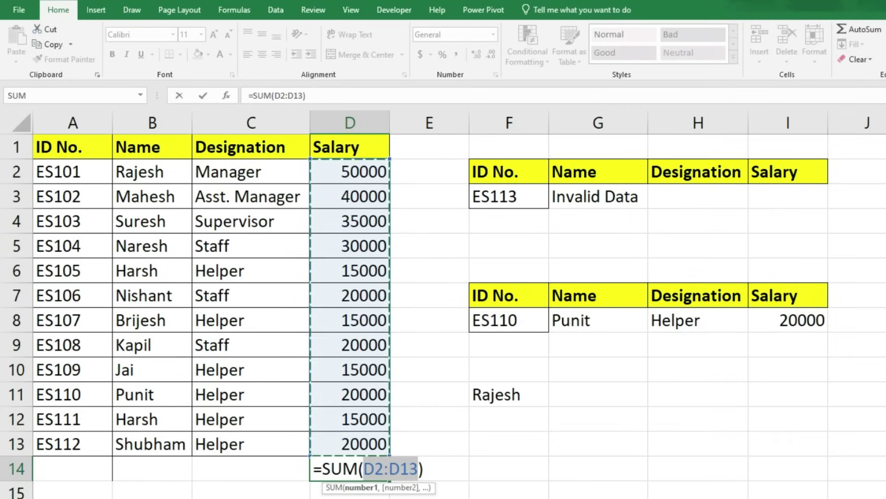
{"action": "key", "text": "ctrl+Return"}
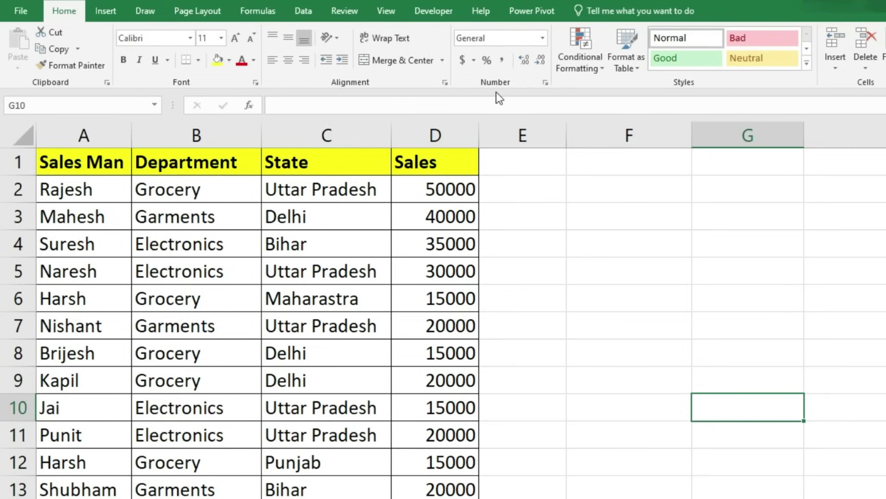
Step: Select the Sales values D2:D13 and open the Format Cells number settings
{"action": "left_click", "coordinate": [545, 83]}
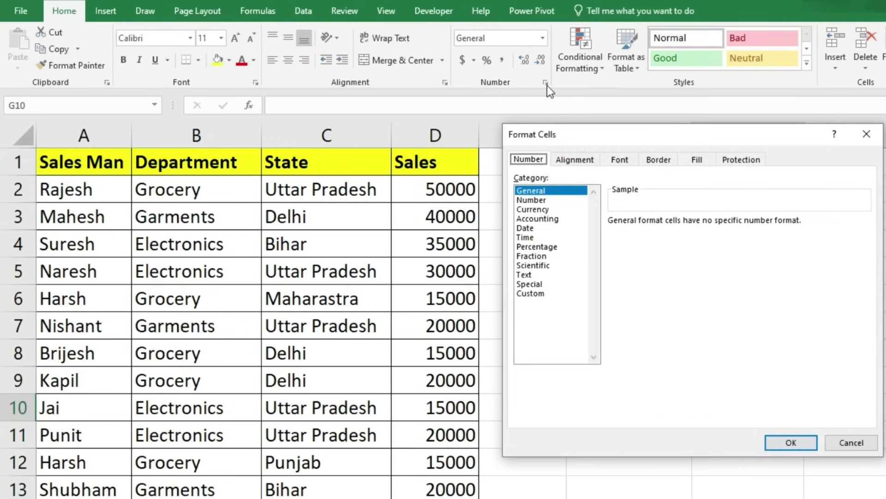
{"action": "left_click", "coordinate": [867, 134]}
{"action": "left_click_drag", "start_coordinate": [461, 189], "coordinate": [467, 498]}
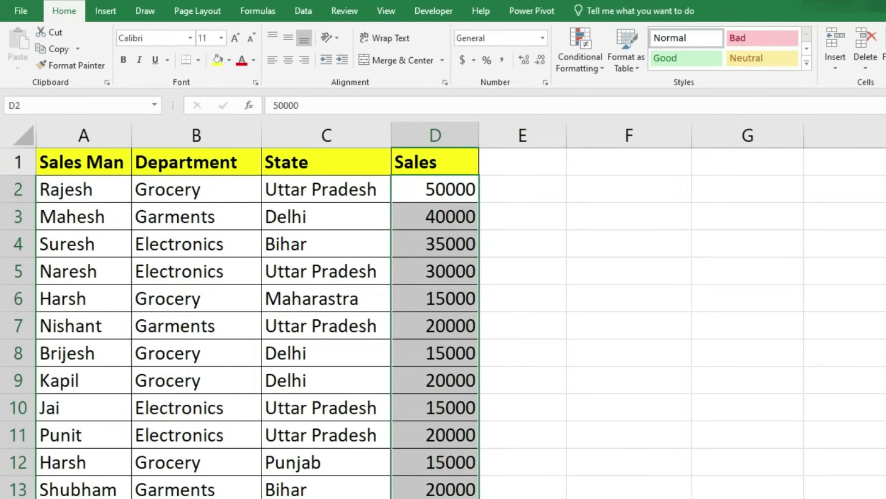
{"action": "left_click", "coordinate": [546, 83]}
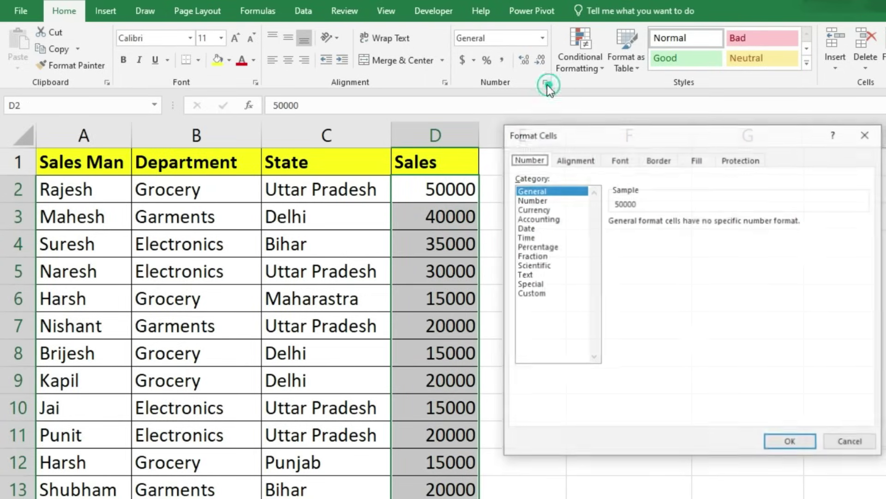
Step: Preview Currency, Accounting, Date and Percentage formats, then close without applying any
{"action": "left_click", "coordinate": [545, 210]}
{"action": "left_click", "coordinate": [546, 220]}
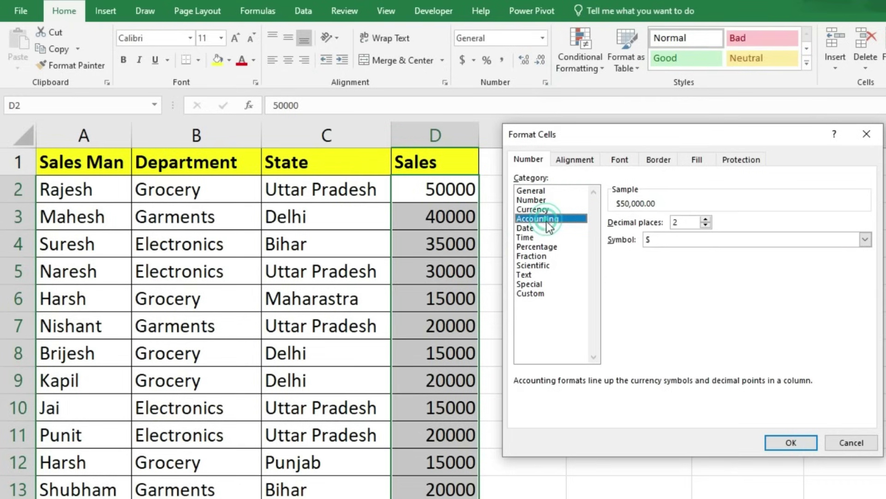
{"action": "left_click", "coordinate": [532, 230]}
{"action": "left_click", "coordinate": [532, 245]}
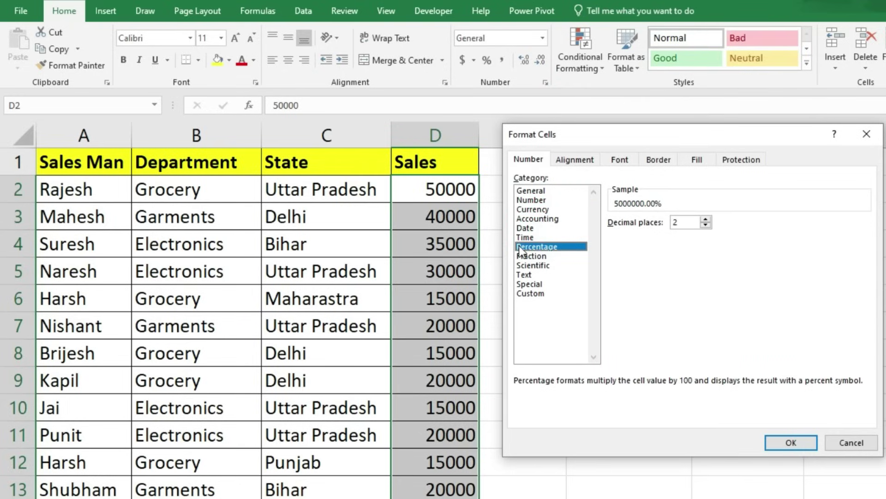
{"action": "left_click", "coordinate": [867, 134]}
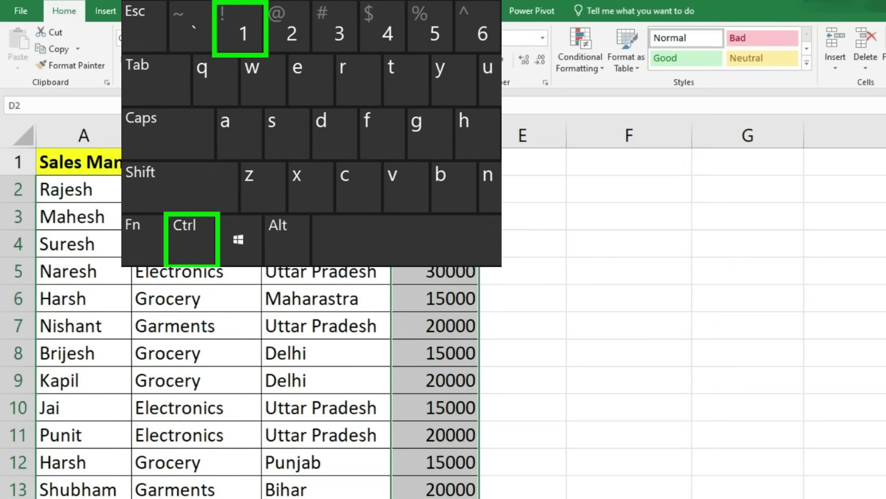
Step: Open Format Cells with Ctrl+1 and look at the Custom and Special categories
{"action": "key", "text": "ctrl+1"}
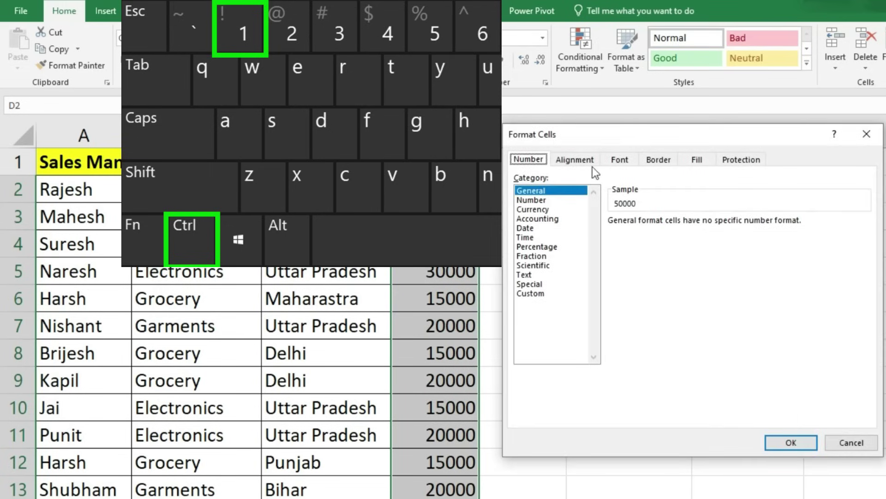
{"action": "left_click", "coordinate": [531, 294]}
{"action": "left_click", "coordinate": [533, 284]}
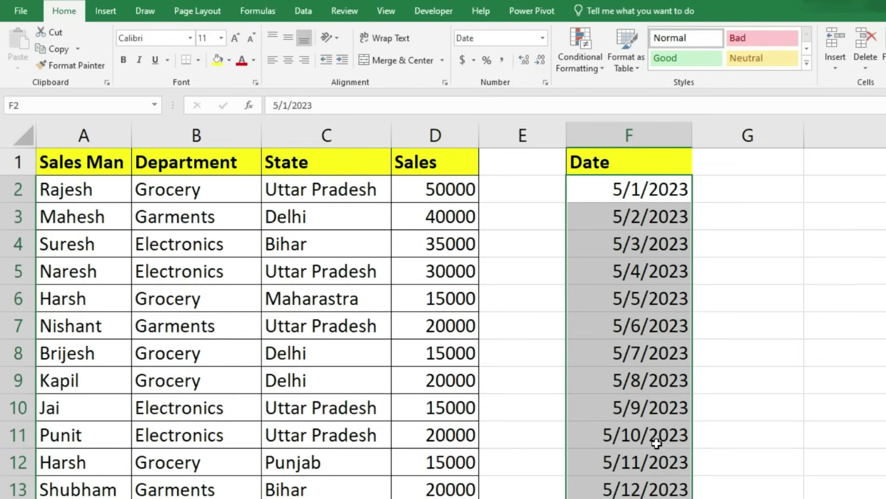
Step: Apply General format to dates F2:F13, showing serial numbers 45047 to 45058
{"action": "left_click", "coordinate": [542, 37]}
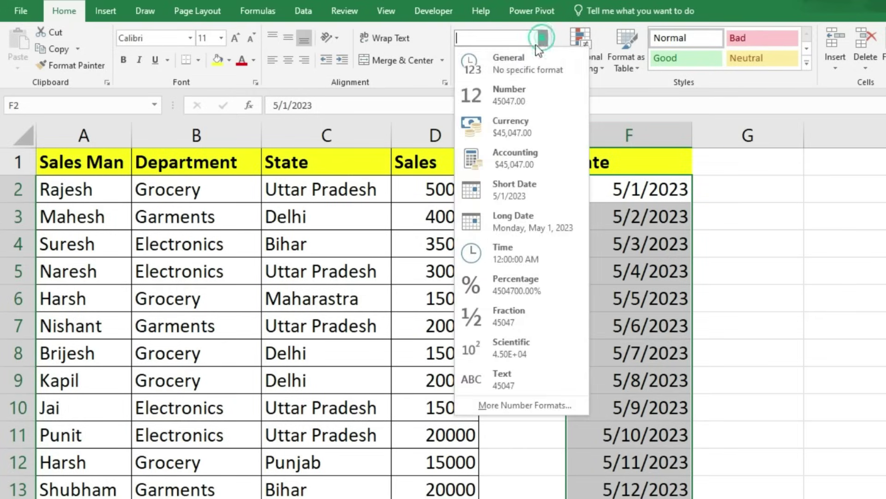
{"action": "left_click", "coordinate": [518, 66]}
{"action": "left_click", "coordinate": [831, 341]}
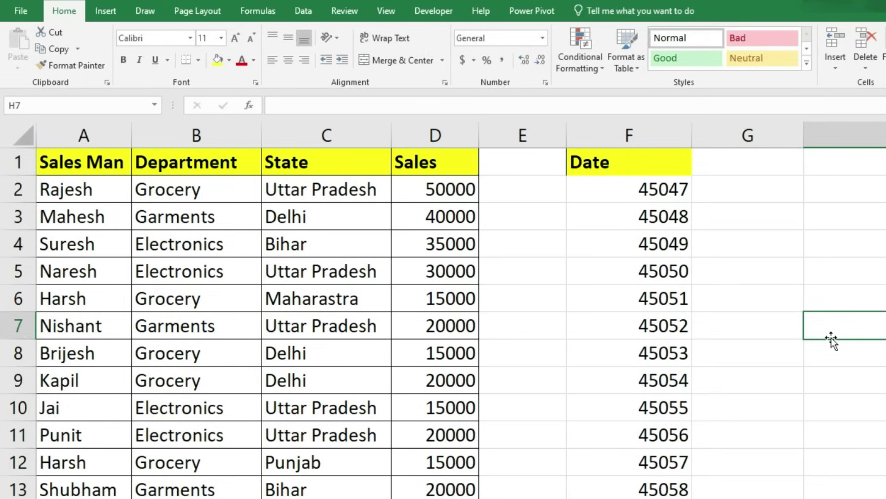
Step: Format F2:F13 as d-mmm-yy dates with Ctrl+Shift+#, showing 1-May-23 to 12-May-23
{"action": "left_click_drag", "start_coordinate": [649, 184], "coordinate": [664, 496]}
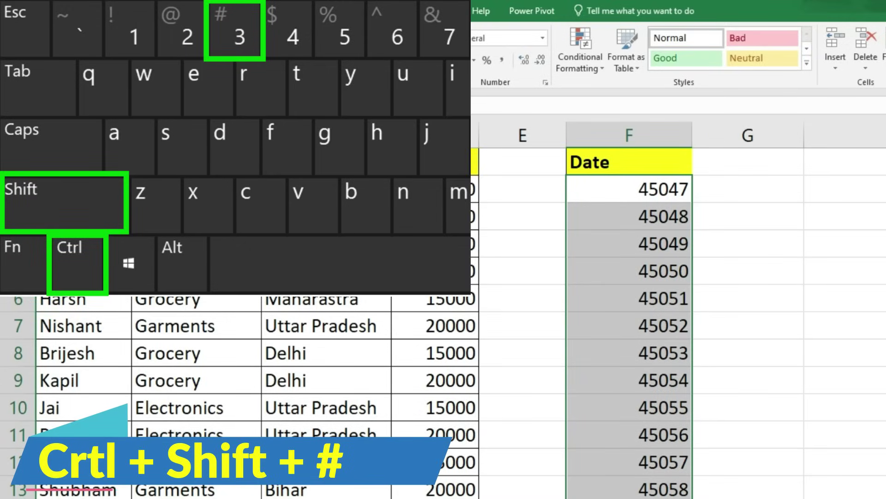
{"action": "key", "text": "ctrl+shift+numbersign"}
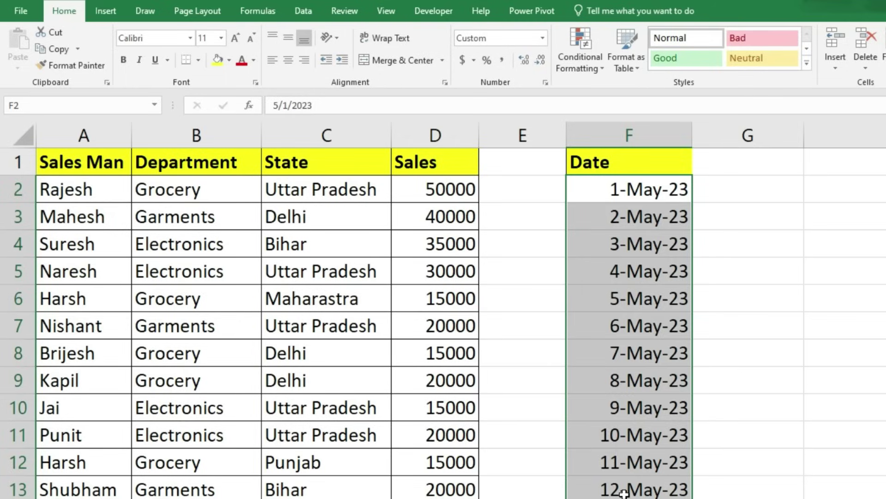
{"action": "key", "text": "ctrl+1"}
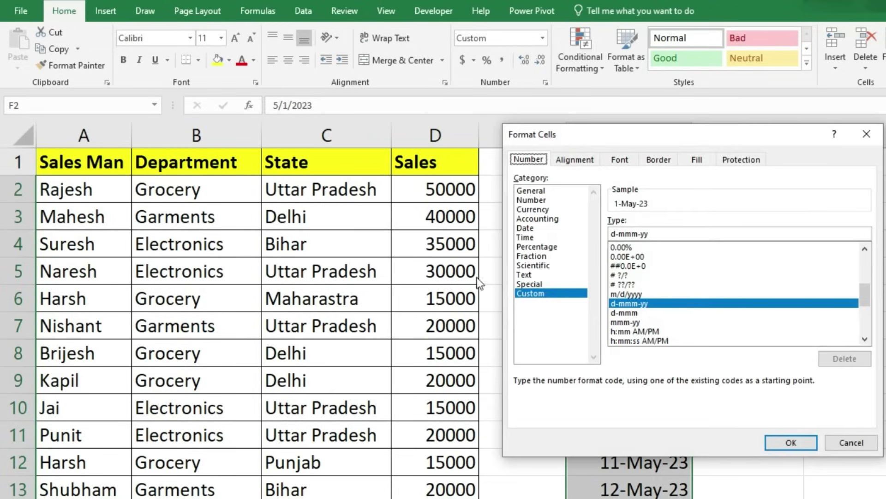
{"action": "left_click", "coordinate": [527, 229]}
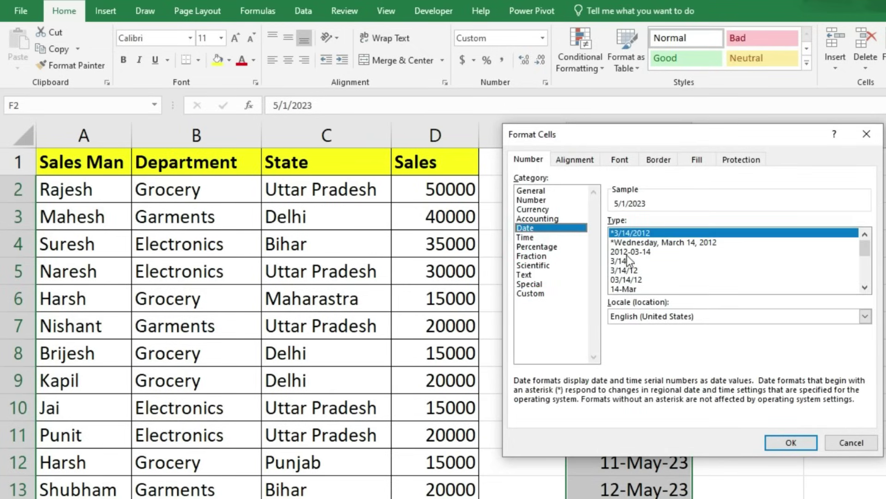
{"action": "left_click", "coordinate": [631, 288]}
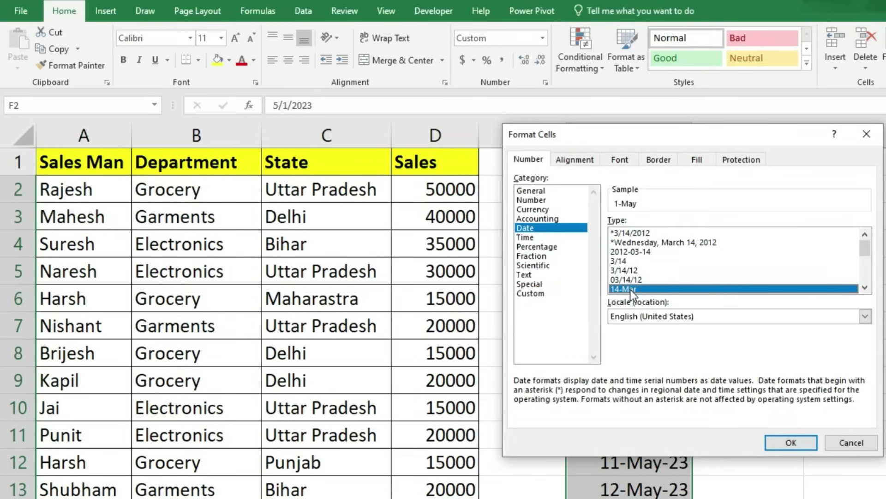
{"action": "left_click", "coordinate": [803, 445]}
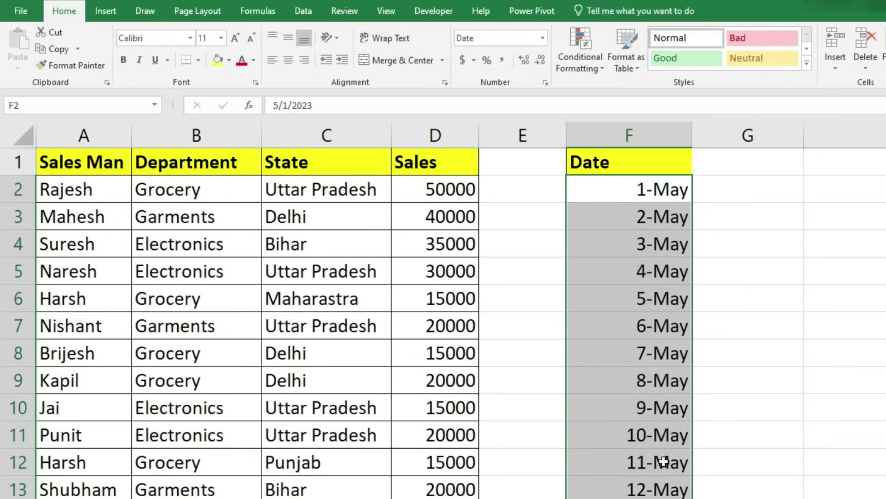
{"action": "left_click", "coordinate": [546, 82]}
{"action": "left_click", "coordinate": [544, 294]}
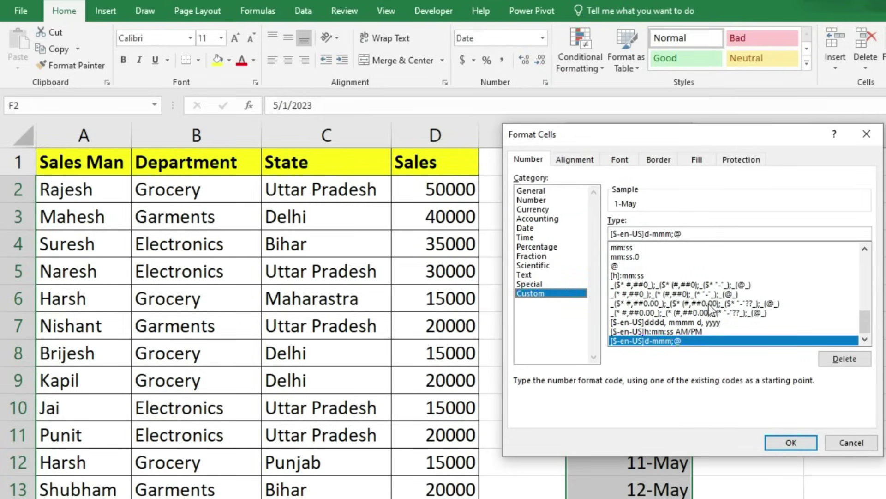
{"action": "scroll", "coordinate": [857, 328], "scroll_direction": "up", "scroll_amount": 1}
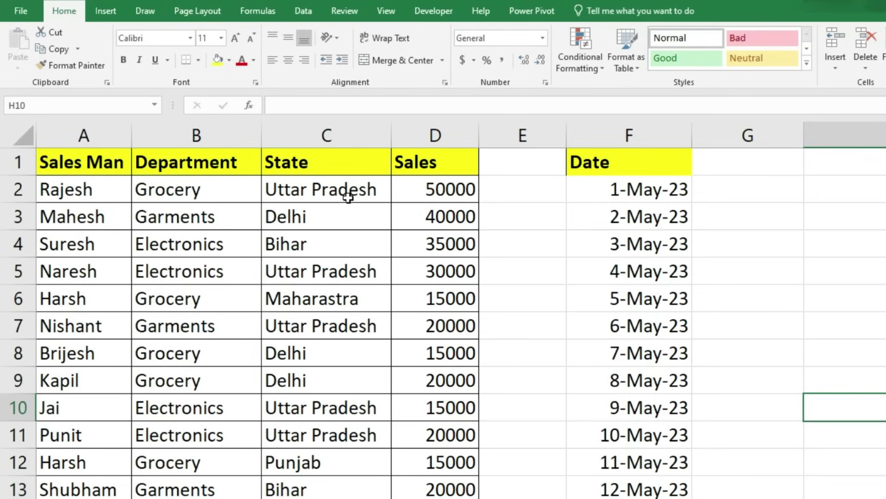
Step: Select Sales cells D2 through D8 individually and drag-select D2:D5
{"action": "left_click", "coordinate": [442, 187]}
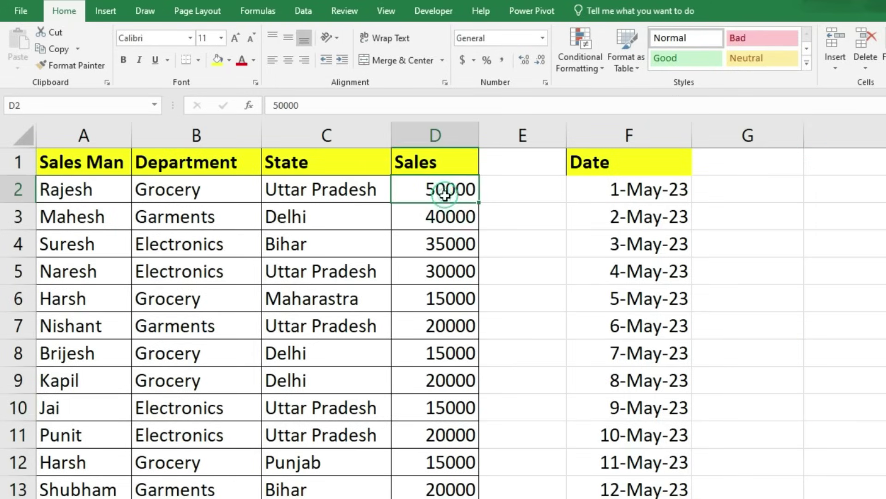
{"action": "left_click", "coordinate": [437, 222]}
{"action": "left_click", "coordinate": [437, 242]}
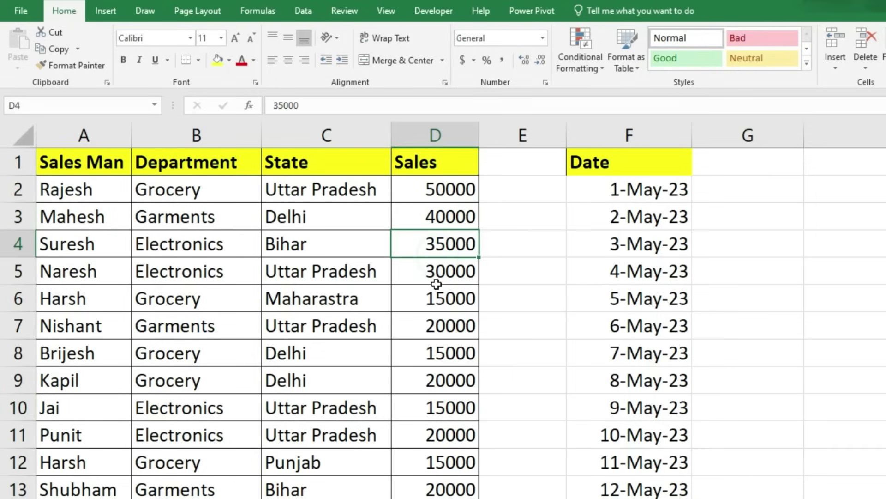
{"action": "left_click", "coordinate": [450, 270]}
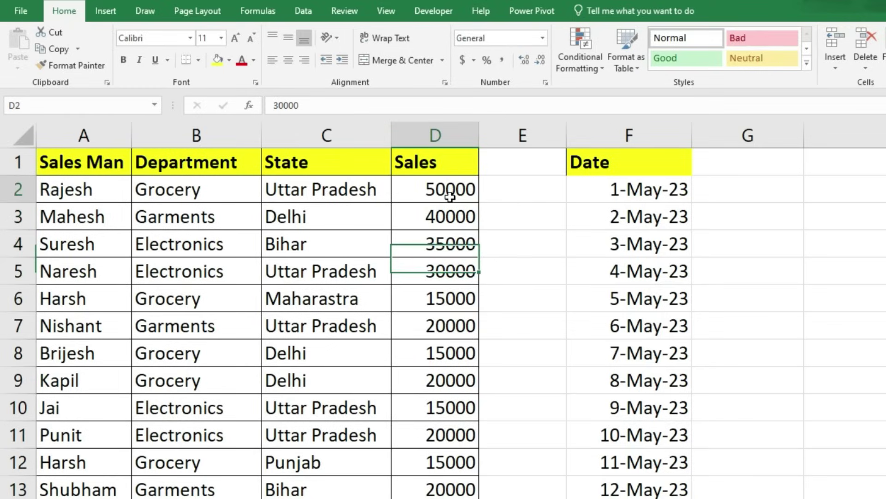
{"action": "left_click_drag", "start_coordinate": [450, 196], "coordinate": [437, 271]}
{"action": "left_click", "coordinate": [434, 298]}
{"action": "left_click", "coordinate": [429, 319]}
{"action": "left_click", "coordinate": [437, 354]}
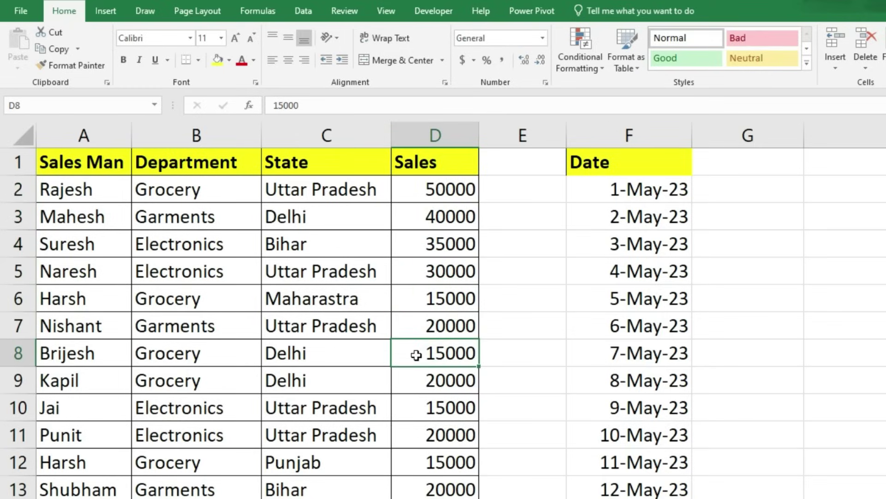
Step: Select the full table A1:D27 from A1 using Ctrl+Shift+Down and Ctrl+Shift+Right
{"action": "left_click", "coordinate": [121, 161]}
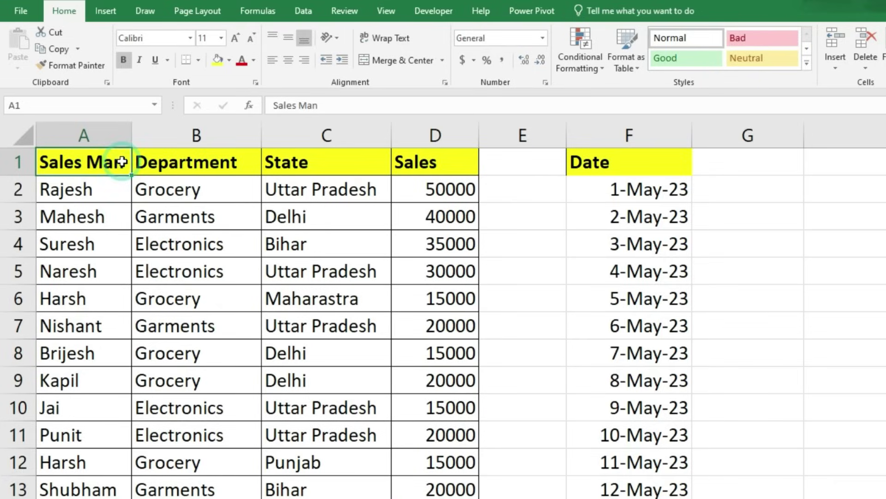
{"action": "key", "text": "ctrl+shift+Down"}
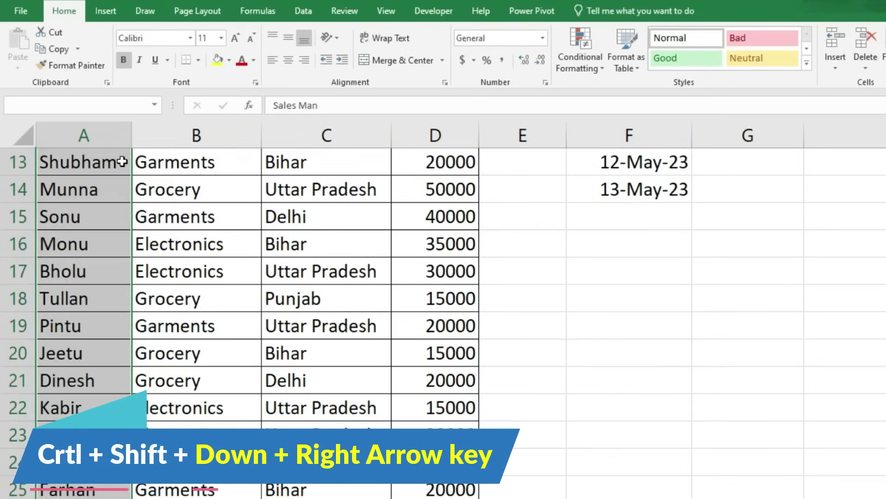
{"action": "key", "text": "ctrl+shift+Right"}
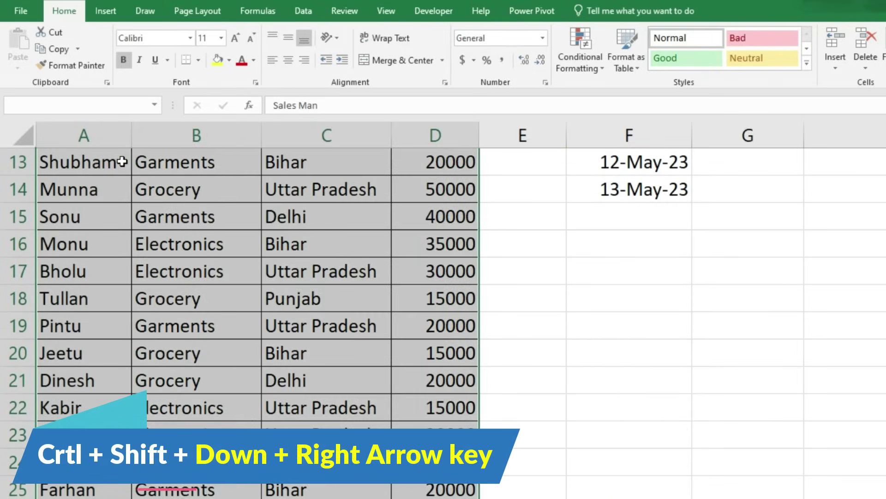
{"action": "scroll", "coordinate": [630, 314], "scroll_direction": "up", "scroll_amount": 4}
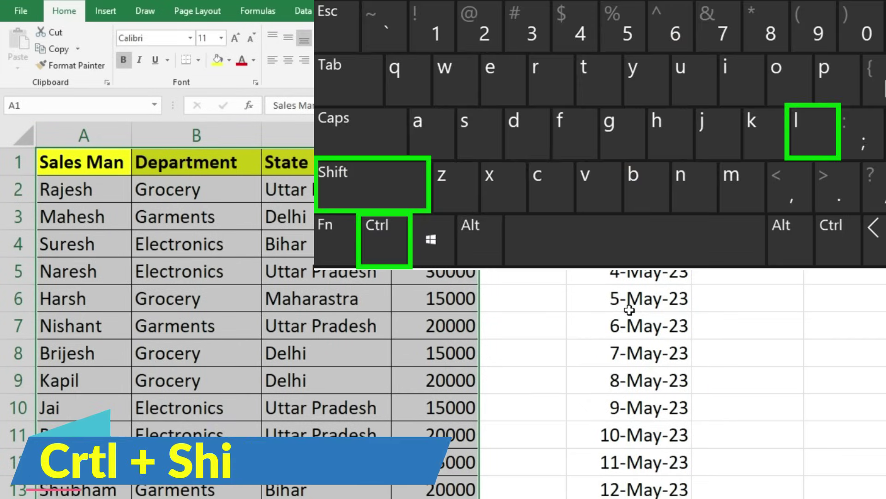
Step: Turn on header filters and sort the table by Sales, largest to smallest
{"action": "key", "text": "ctrl+shift+l"}
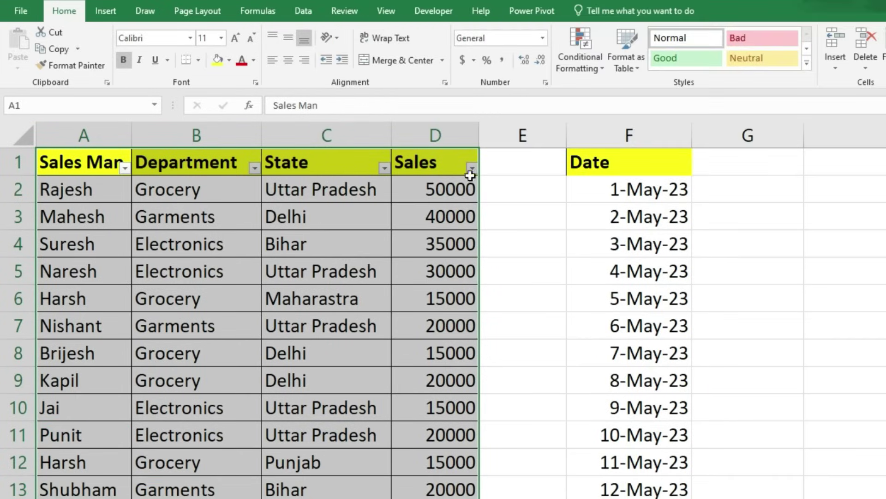
{"action": "left_click", "coordinate": [472, 168]}
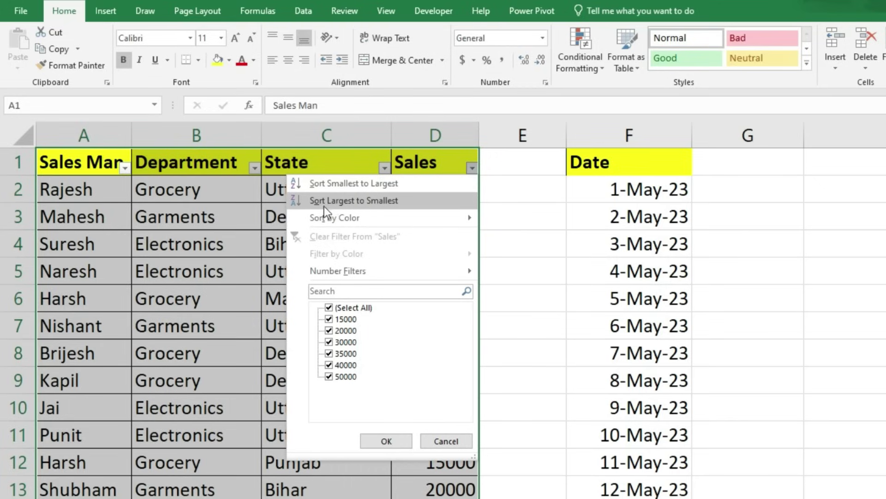
{"action": "left_click", "coordinate": [376, 202]}
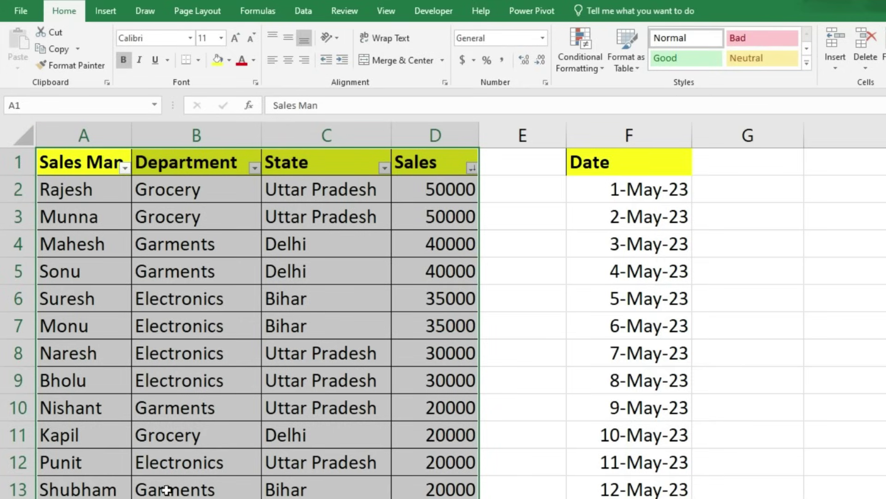
Step: Filter the Department column to show only Electronics rows
{"action": "left_click", "coordinate": [255, 168]}
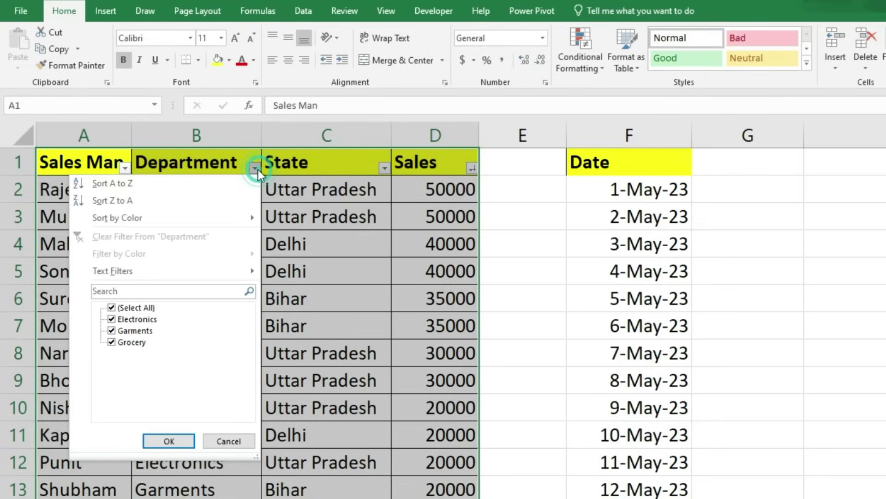
{"action": "left_click", "coordinate": [147, 307]}
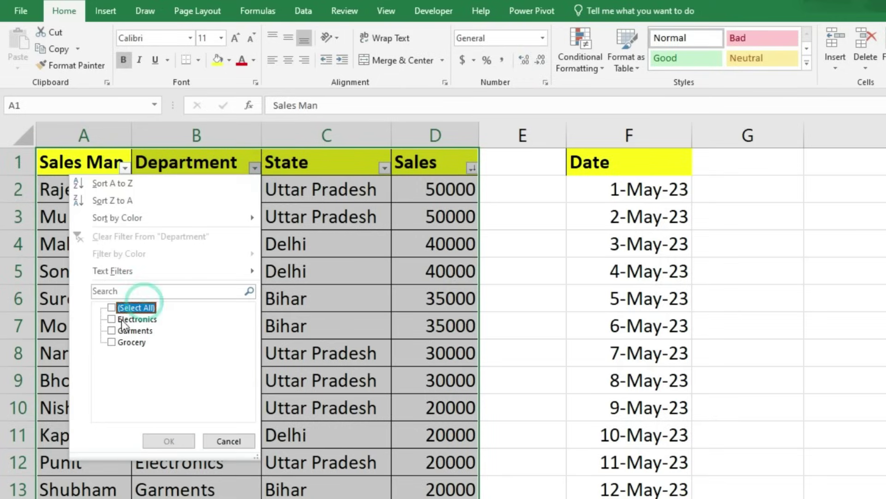
{"action": "left_click", "coordinate": [136, 319]}
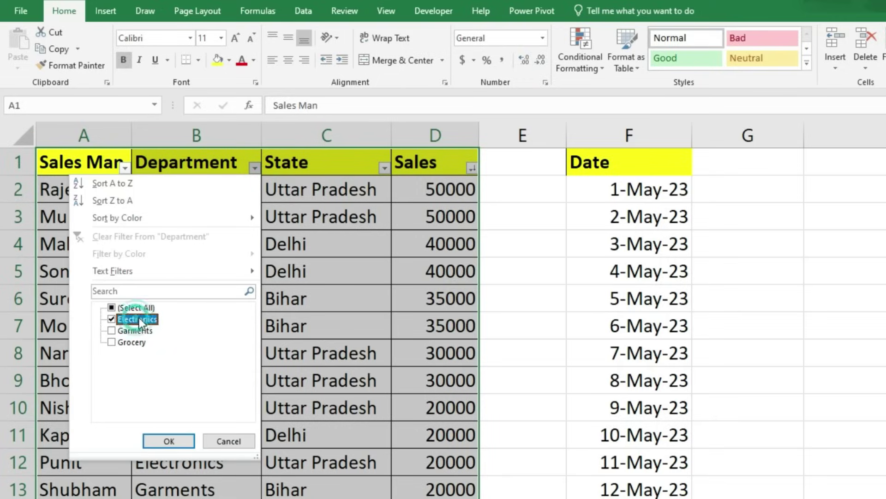
{"action": "left_click", "coordinate": [177, 441]}
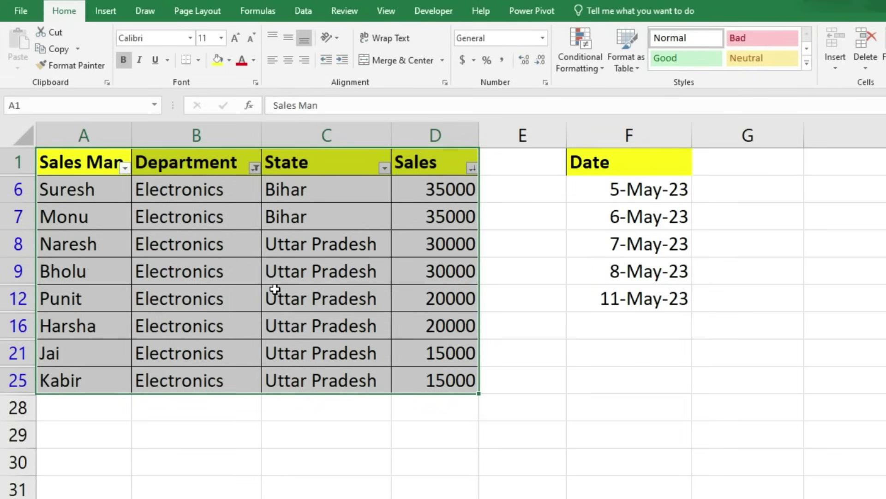
Step: Clear the Department filter so all rows show again
{"action": "left_click", "coordinate": [256, 168]}
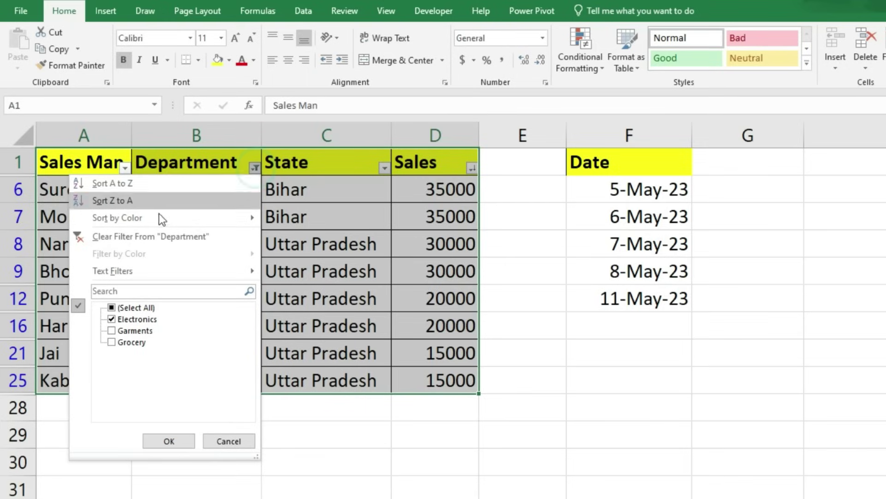
{"action": "left_click", "coordinate": [138, 237]}
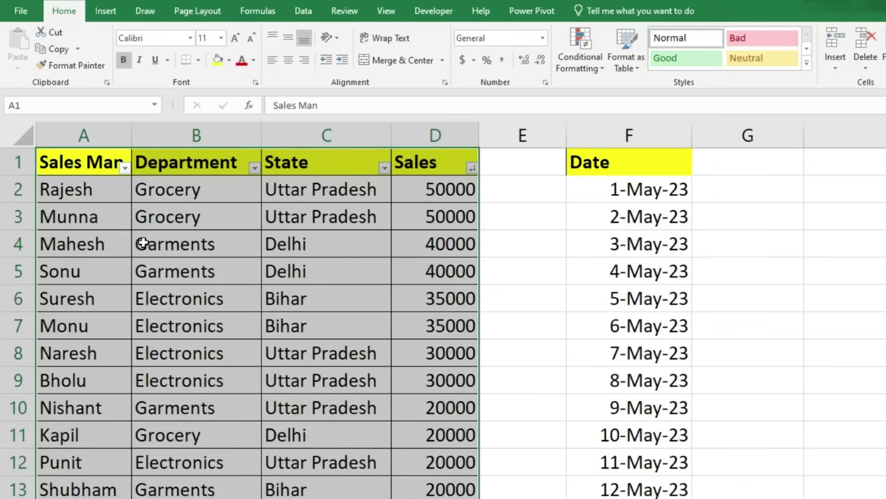
{"action": "left_click", "coordinate": [849, 460]}
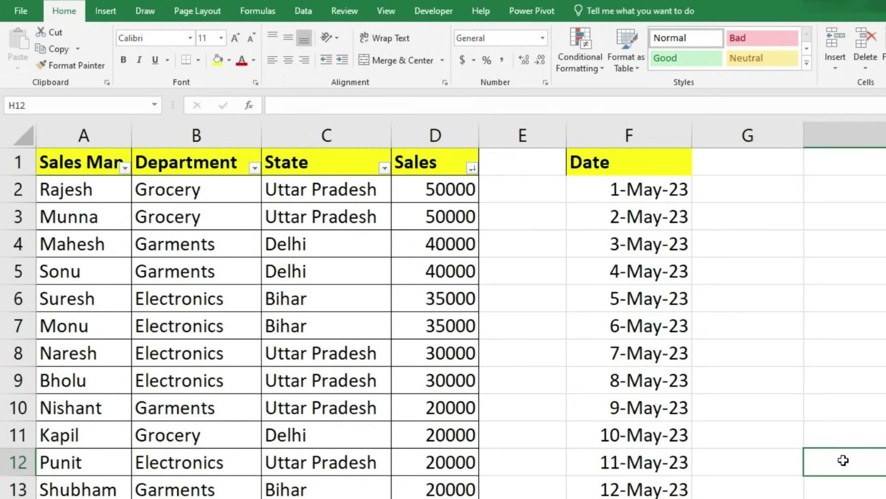
Step: Select the whole sales data block from A1 with Ctrl+Shift+Right and Down, then deselect
{"action": "mouse_move", "coordinate": [65, 162]}
{"action": "left_mouse_down"}
{"action": "mouse_move", "coordinate": [312, 161]}
{"action": "mouse_move", "coordinate": [356, 197]}
{"action": "left_mouse_up"}
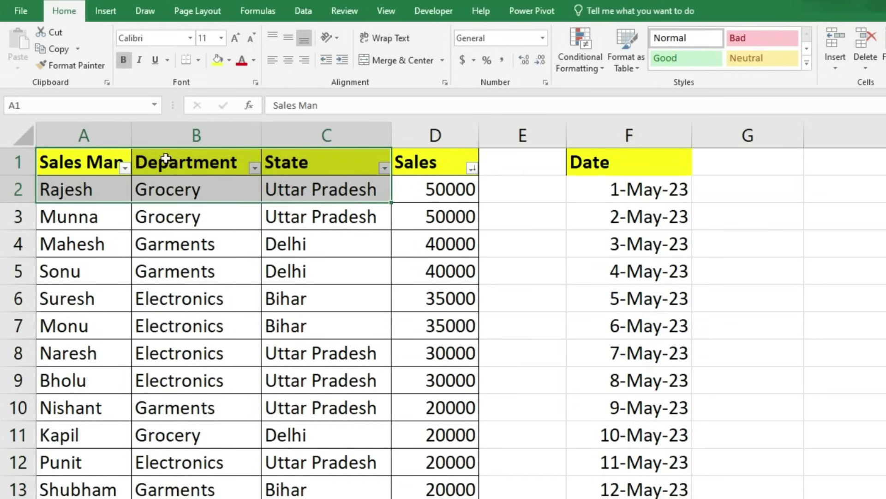
{"action": "left_click", "coordinate": [83, 164]}
{"action": "key", "text": "ctrl+shift+Right"}
{"action": "key", "text": "ctrl+shift+Down"}
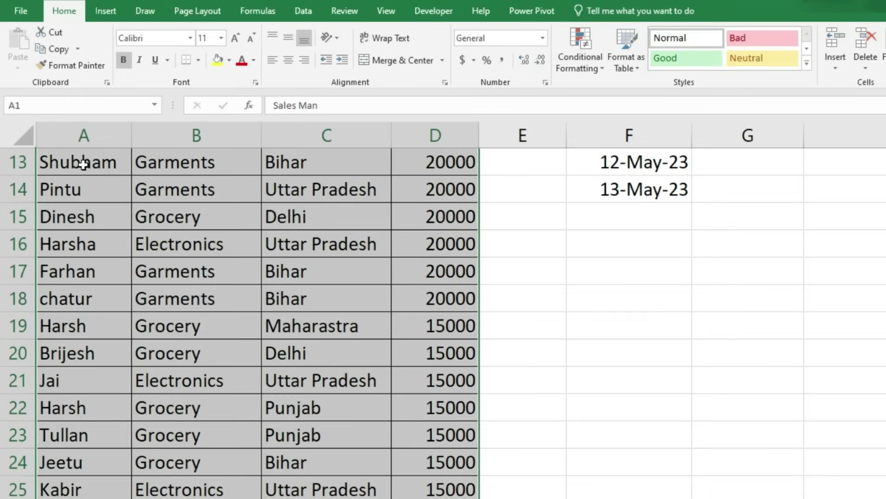
{"action": "scroll", "coordinate": [730, 236], "scroll_direction": "up", "scroll_amount": 1}
{"action": "scroll", "coordinate": [615, 289], "scroll_direction": "up", "scroll_amount": 4}
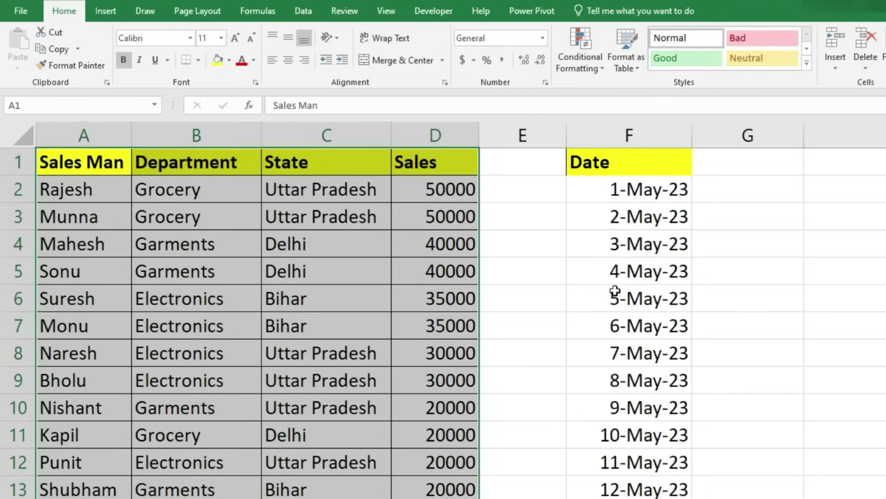
{"action": "left_click", "coordinate": [535, 318]}
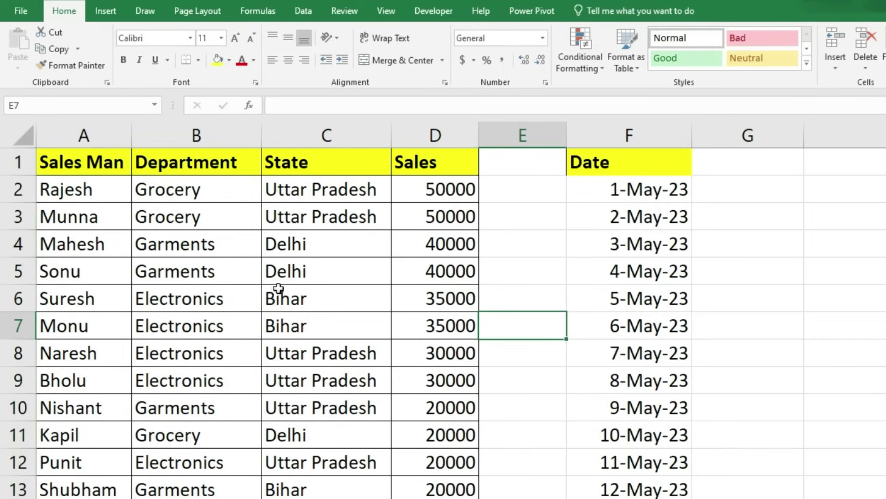
Step: Browse the Insert tab, select cells E2 and C7, and return to Home
{"action": "left_click", "coordinate": [115, 8]}
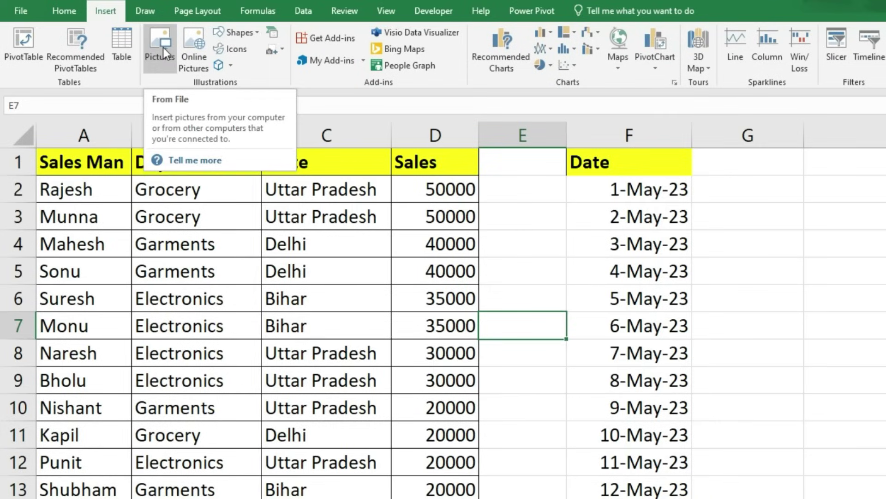
{"action": "left_click", "coordinate": [508, 186]}
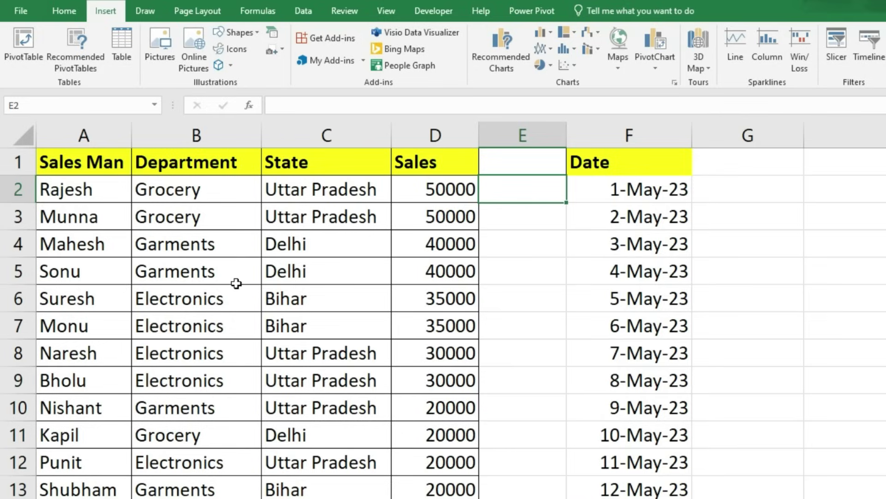
{"action": "left_click", "coordinate": [381, 319]}
{"action": "left_click", "coordinate": [72, 14]}
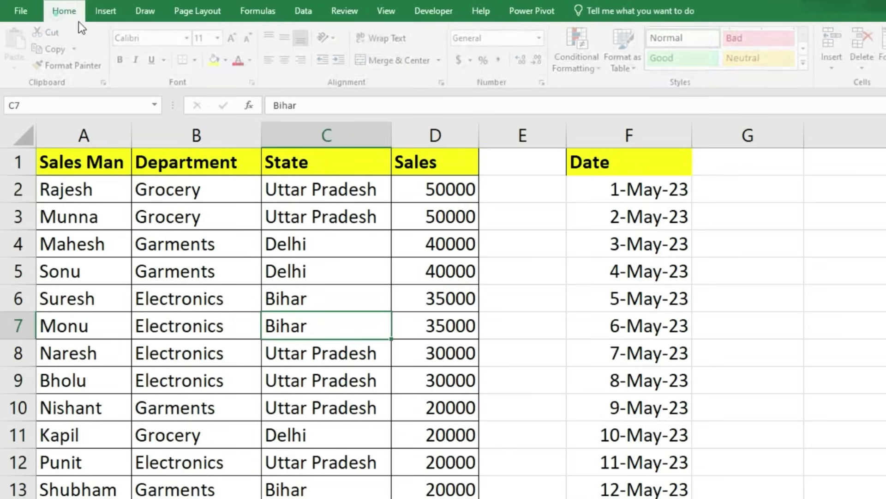
Step: Open the Insert Pictures dialog, cancel it with Esc, and show ribbon KeyTips from Home
{"action": "left_click", "coordinate": [107, 13]}
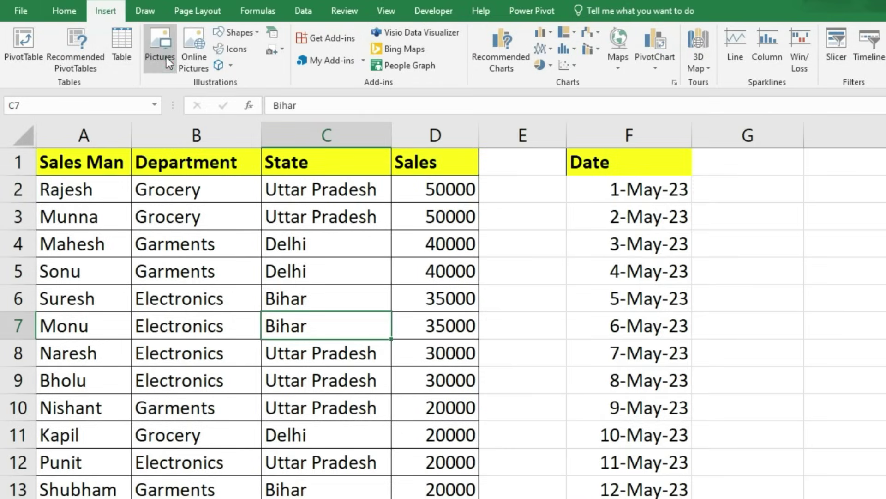
{"action": "left_click", "coordinate": [166, 57]}
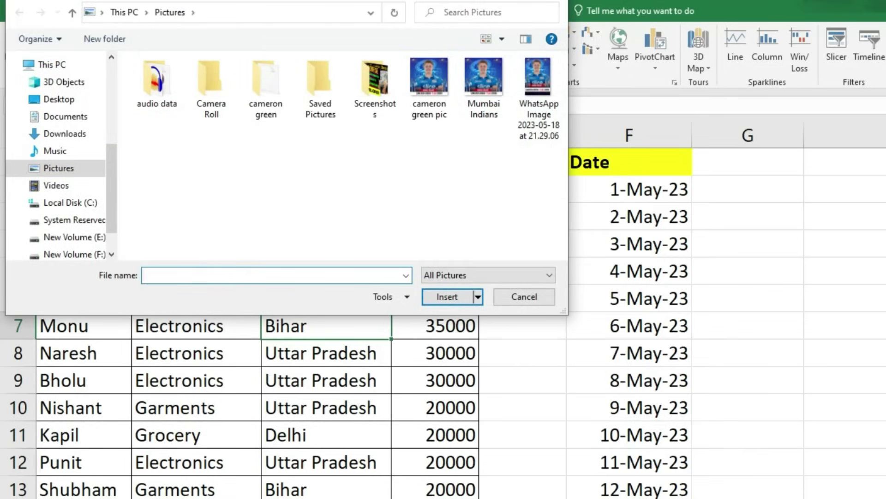
{"action": "key", "text": "Escape"}
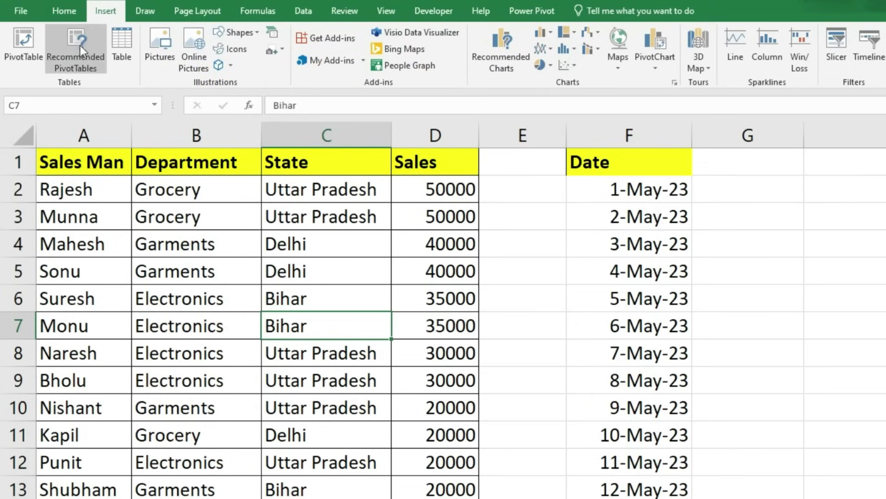
{"action": "left_click", "coordinate": [70, 12]}
{"action": "key", "text": "alt"}
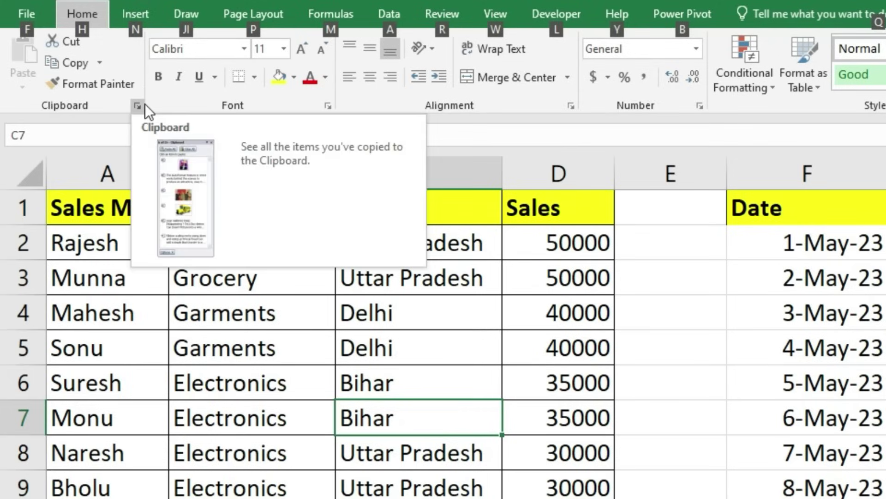
Step: Open the Insert Picture dialog via N, P KeyTips, dismiss it, then reopen and close it
{"action": "key", "text": "n"}
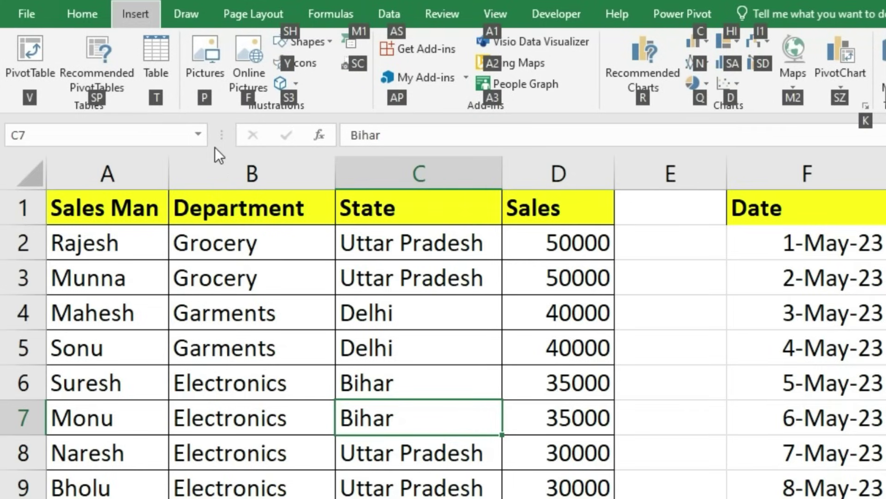
{"action": "key", "text": "p"}
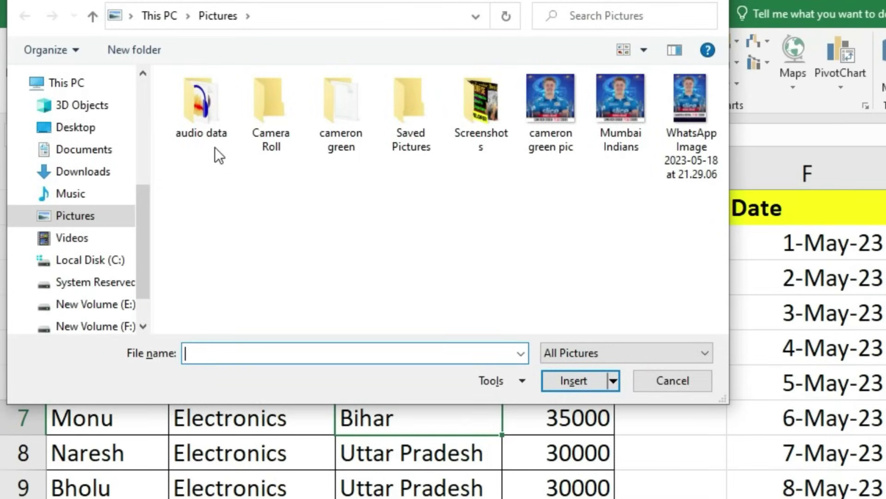
{"action": "double_click", "coordinate": [620, 99]}
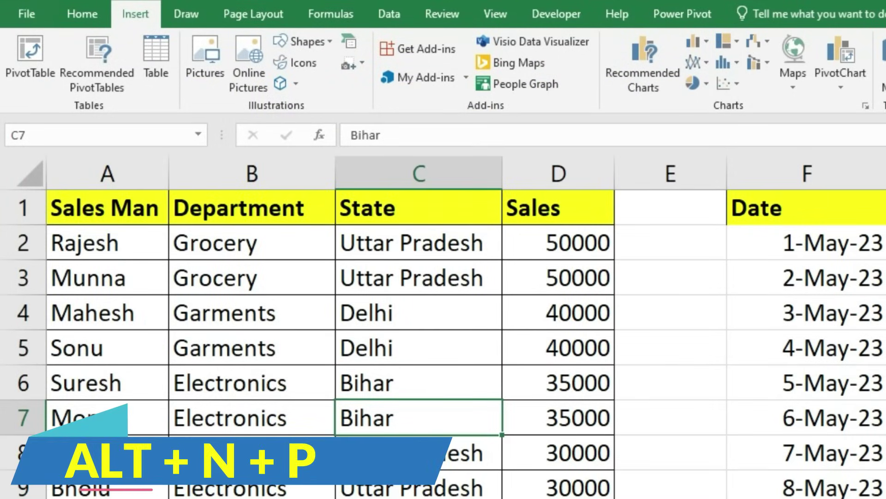
{"action": "key", "text": "alt"}
{"action": "key", "text": "n"}
{"action": "key", "text": "p"}
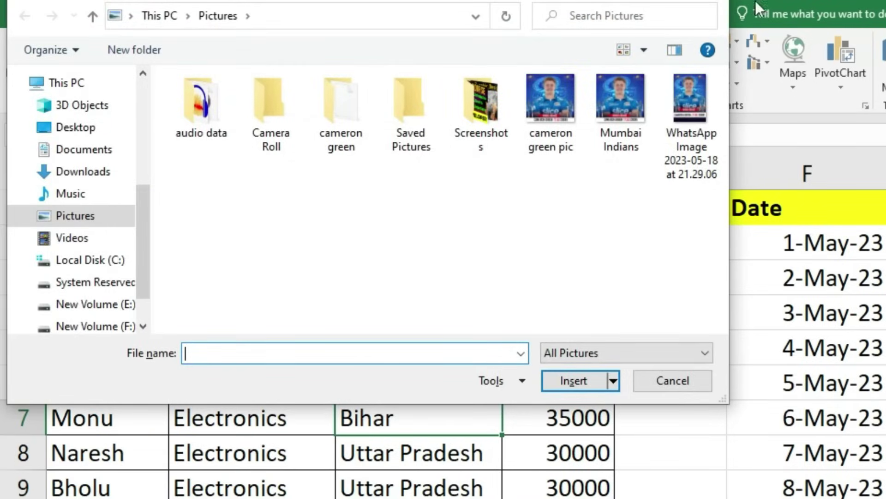
{"action": "key", "text": "Escape"}
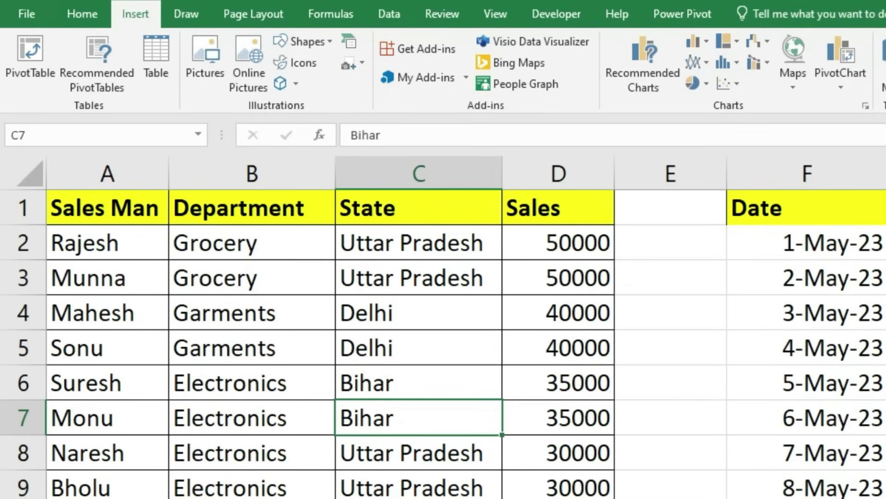
Step: Open Existing Connections with the Alt, N, S, P KeyTips and close it with Esc
{"action": "key", "text": "alt"}
{"action": "key", "text": "n"}
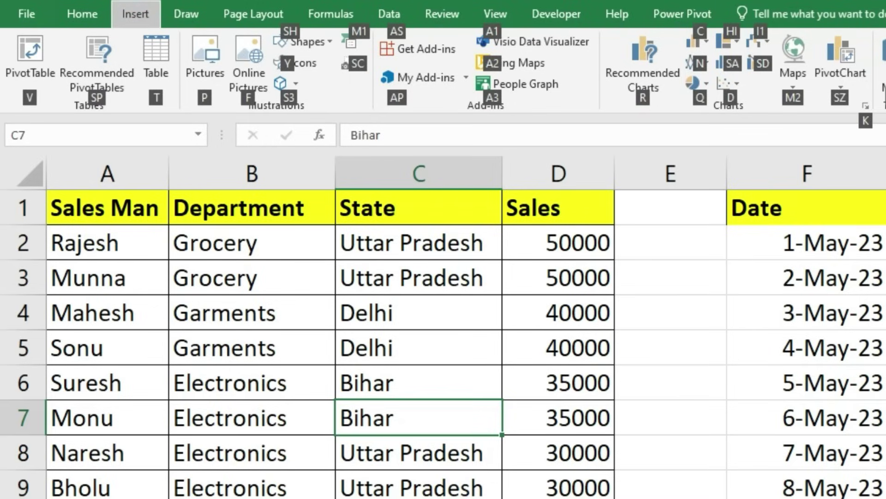
{"action": "key", "text": "s"}
{"action": "key", "text": "p"}
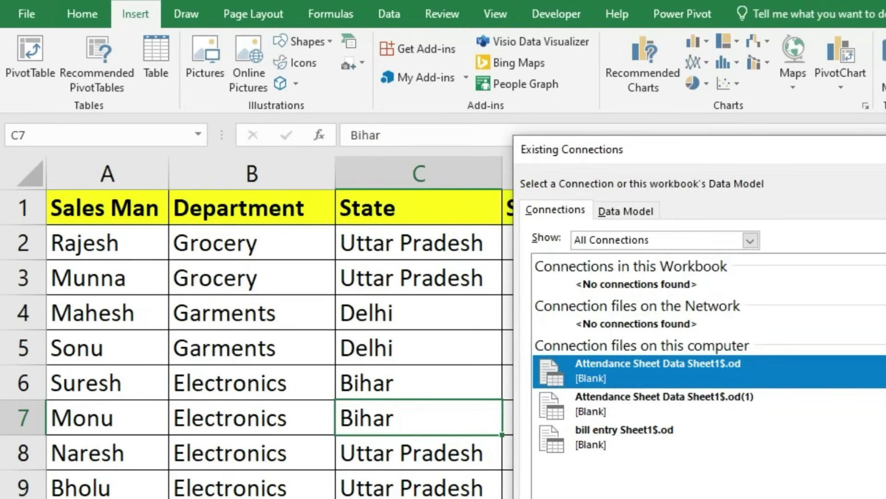
{"action": "key", "text": "Escape"}
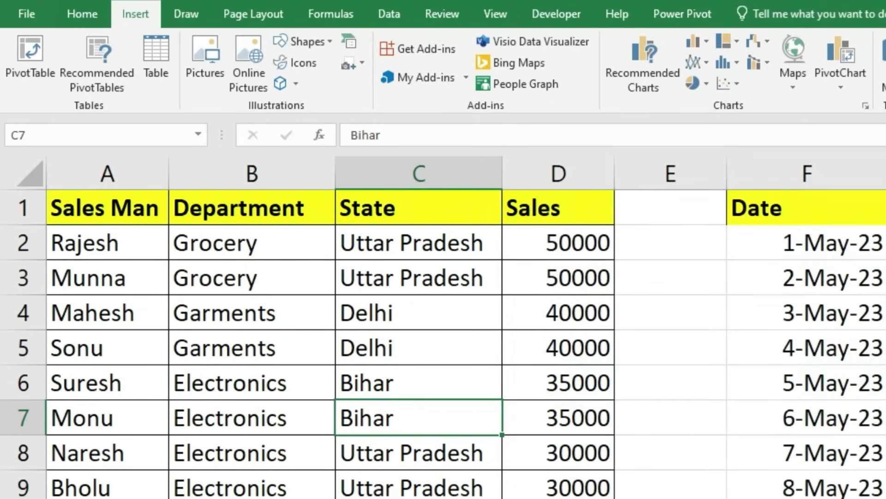